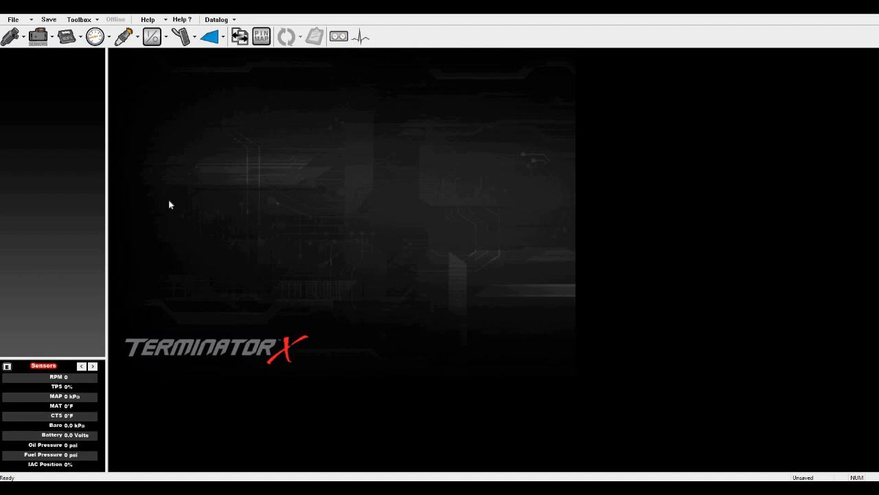
- Add the Default.nitrous individual configuration from the library's Nitrous folder to the tune
left_click(97, 21)
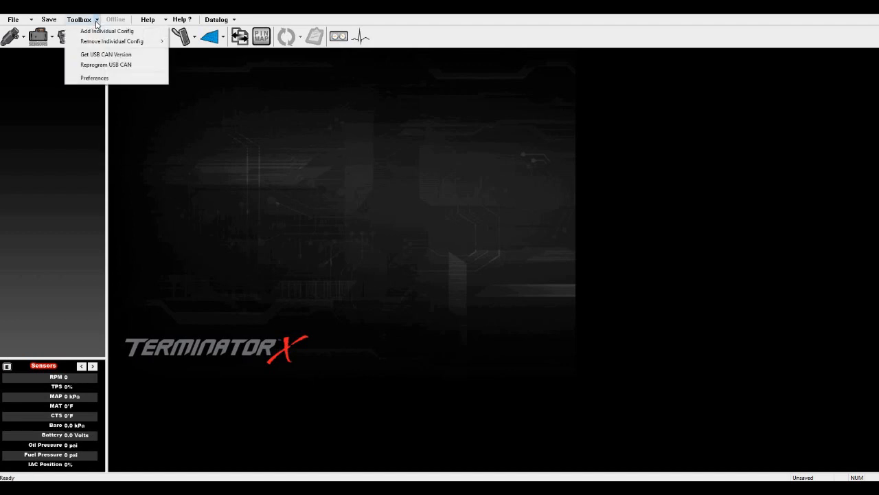
left_click(100, 32)
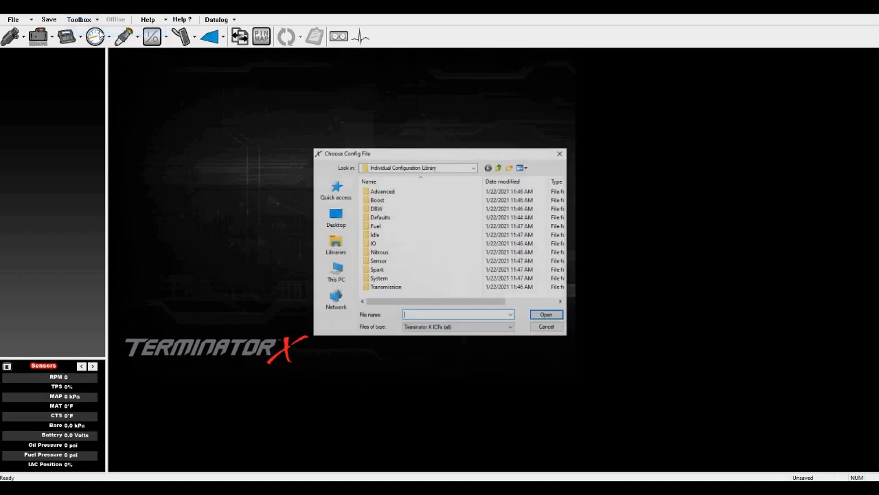
double_click(382, 253)
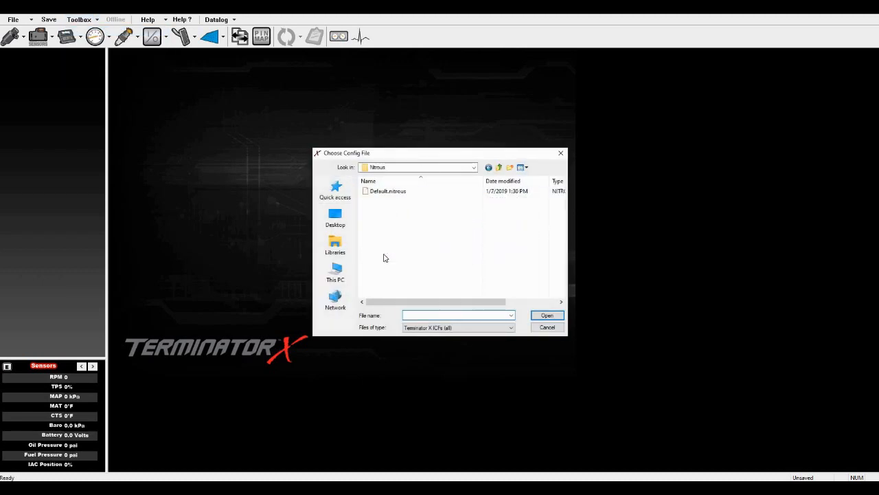
double_click(388, 192)
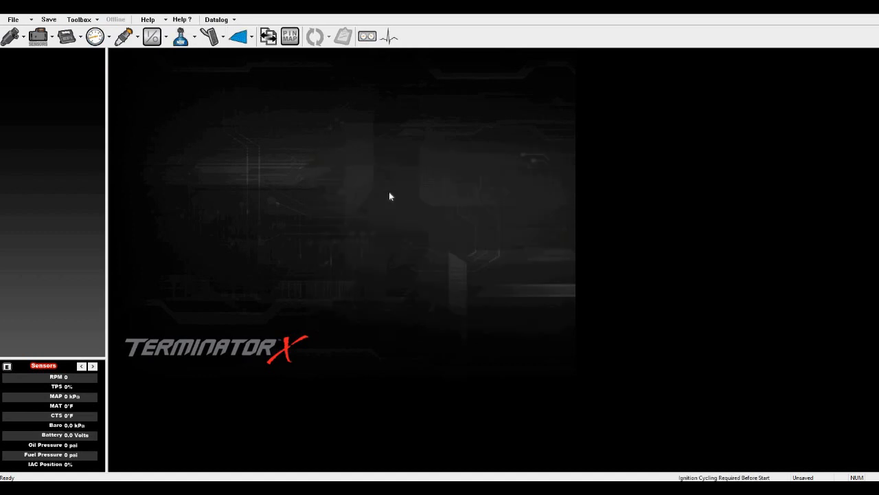
- Open the nitrous settings and set the Stage 1 nitrous type to Dry/Progressive
left_click(180, 38)
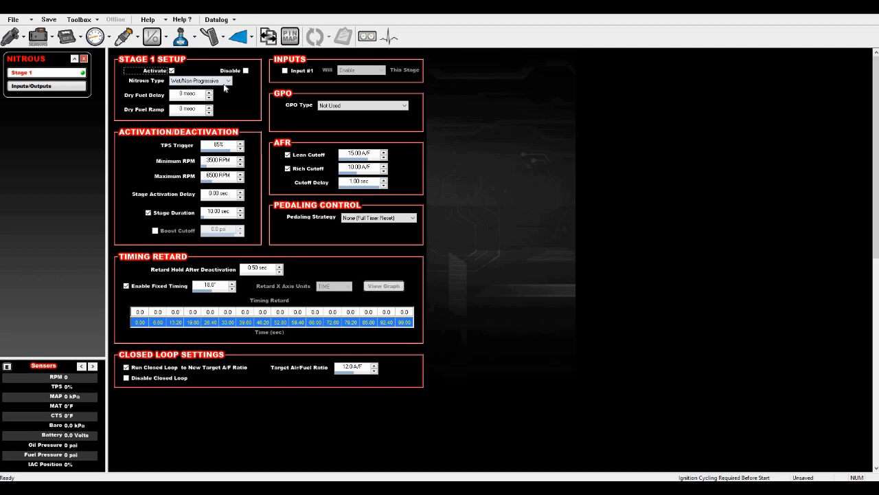
left_click(225, 84)
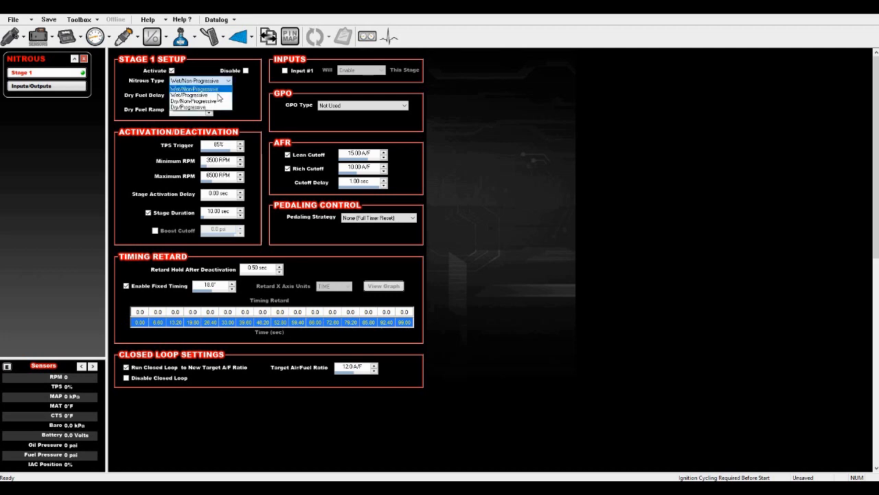
left_click(210, 107)
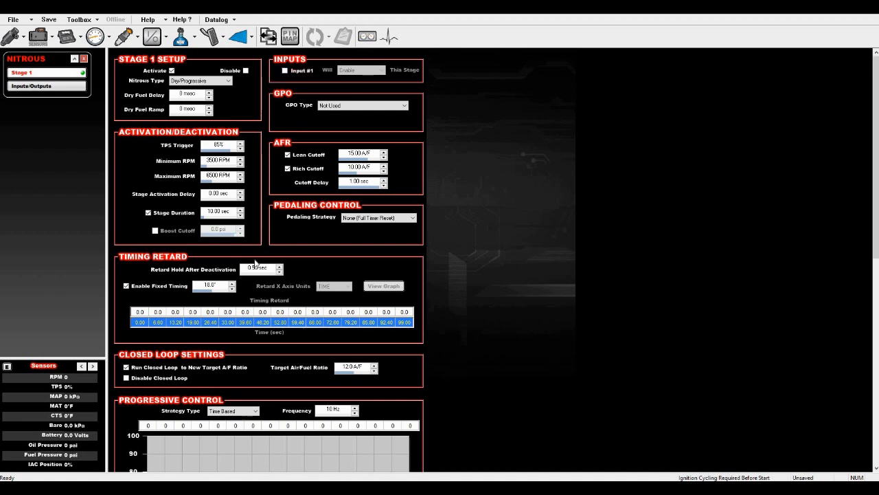
- Turn on Input #1 for Stage 1 and set it to Disable this stage
left_click(285, 73)
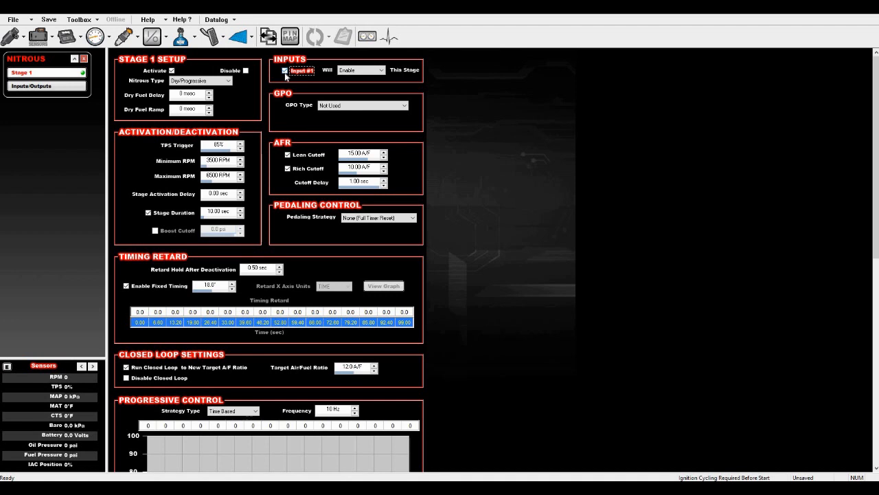
left_click(359, 71)
left_click(358, 84)
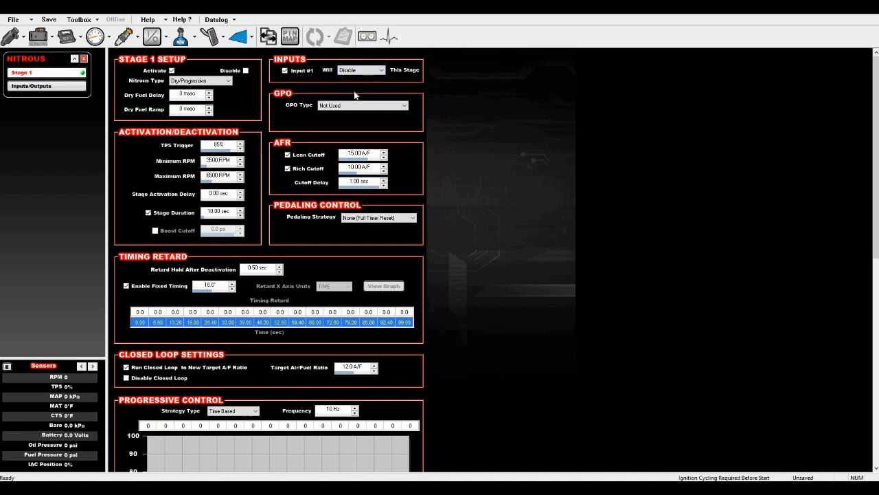
- In the ECU pin map, assign N20 Input #1 to pin A13 and N20 Enable to pin A3
left_click(290, 37)
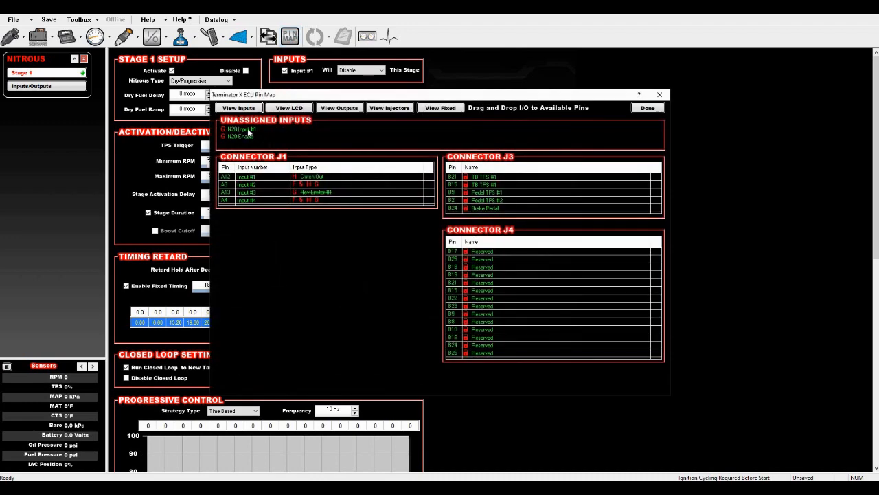
left_click(249, 132)
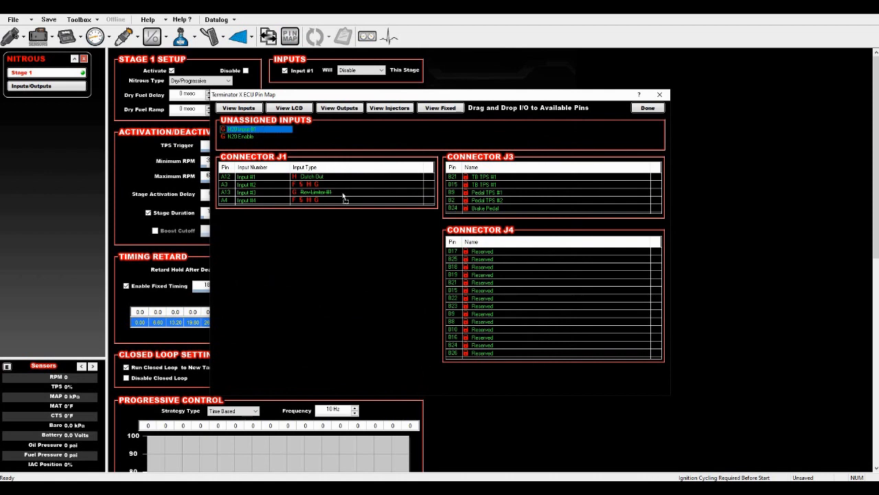
left_click_drag(345, 198, 346, 198)
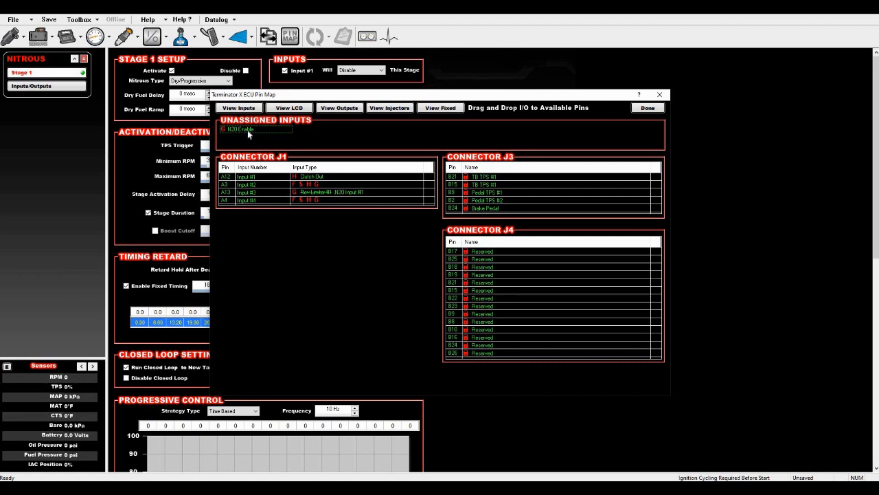
left_click_drag(248, 134, 312, 188)
left_click(654, 110)
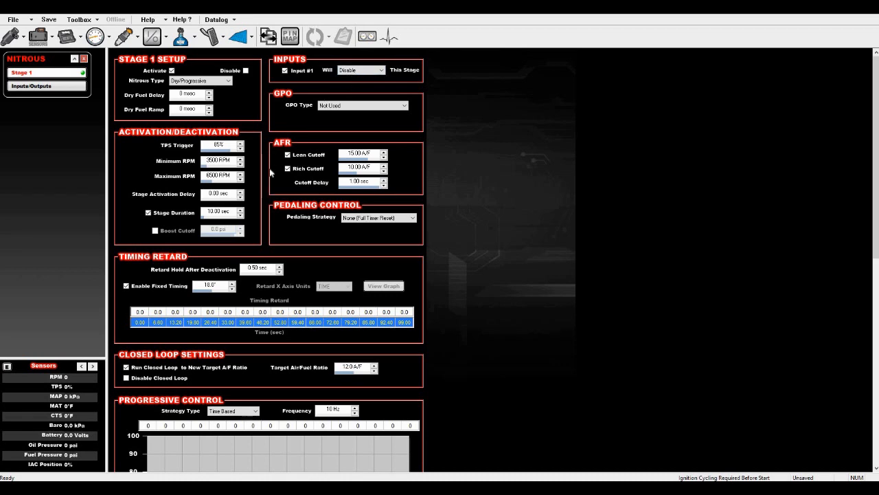
left_click(366, 73)
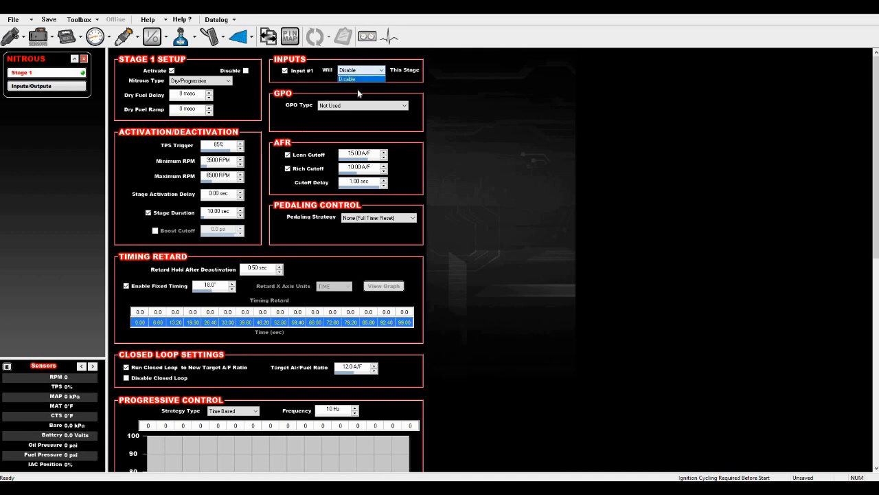
left_click(349, 84)
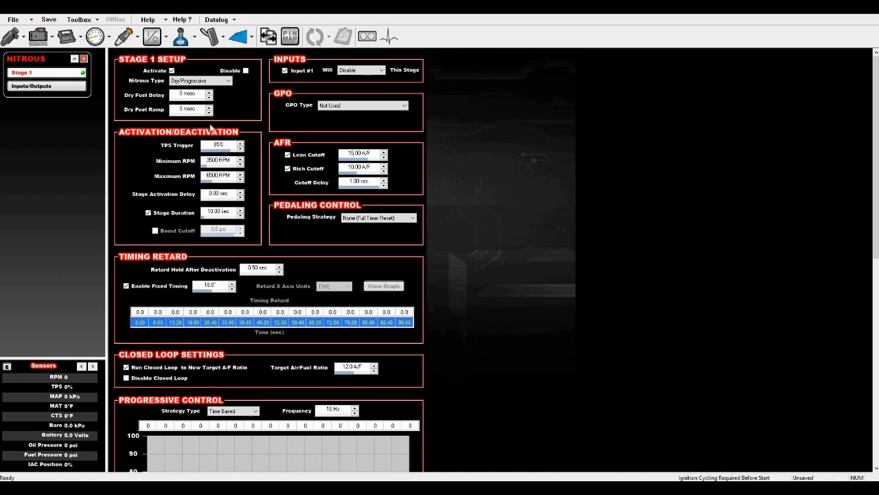
left_click(286, 71)
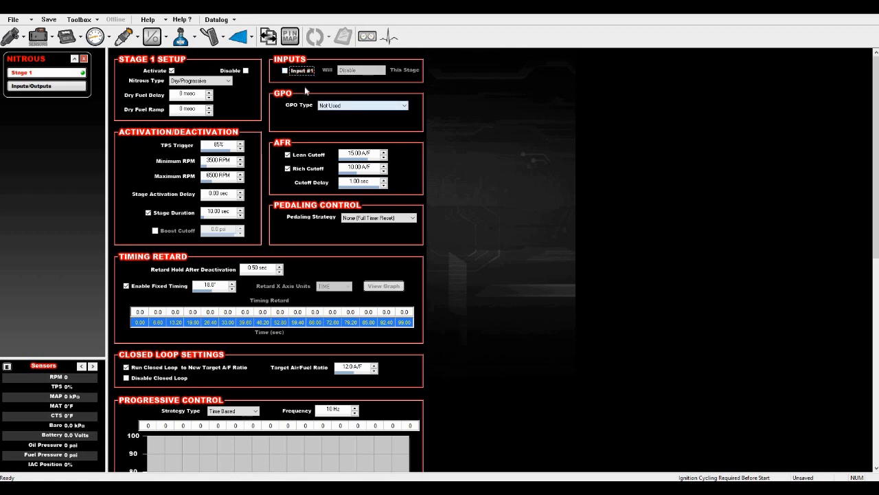
left_click(285, 70)
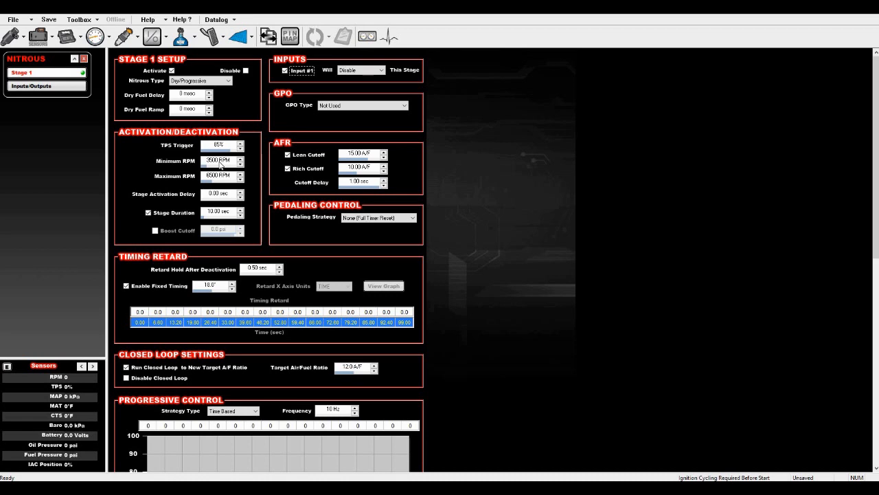
- Set the Stage 1 activation range to 4500 RPM minimum and 7000 RPM maximum, and turn off Stage Duration
left_click(220, 163)
type("4500")
left_click(223, 178)
type("7000")
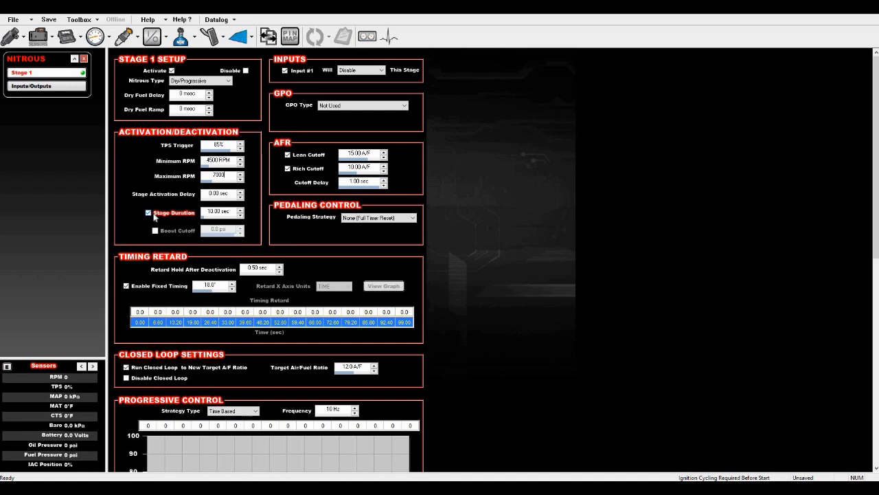
left_click(154, 215)
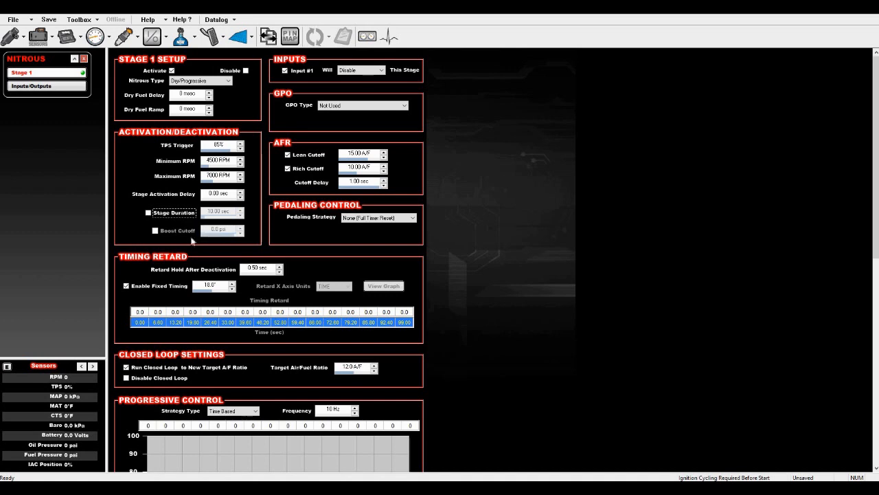
- Set the AFR lean cutoff to 13.5 A/F and the rich cutoff to 11 A/F
left_click(360, 154)
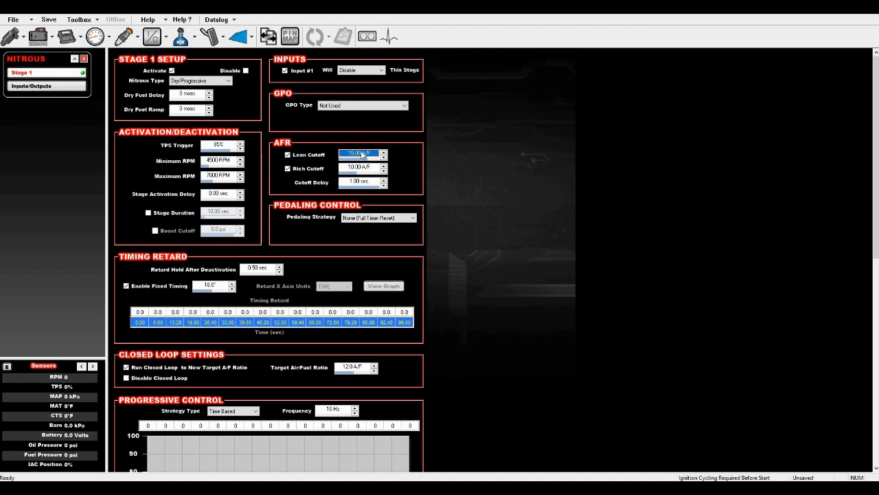
type("13.5")
left_click(357, 169)
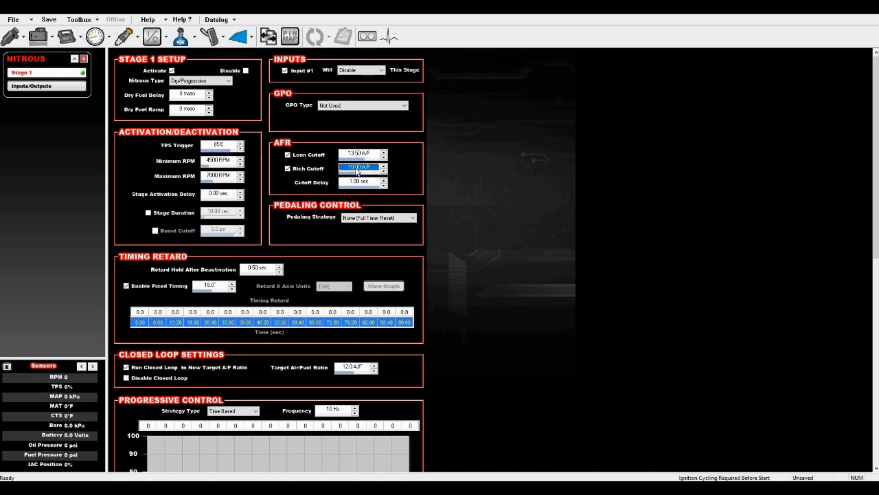
type("11")
key("Return")
- Try the Programmable Restart pedaling strategy and return it to None (Full Timer Reset)
left_click(365, 219)
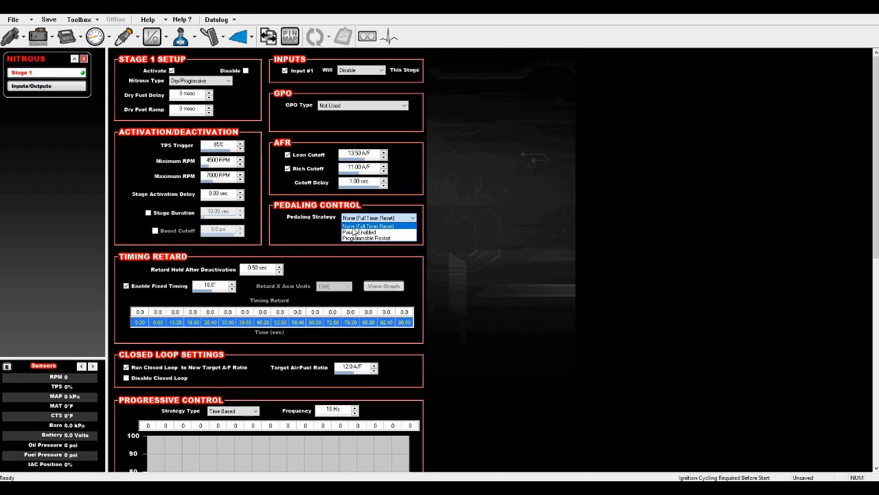
left_click(300, 195)
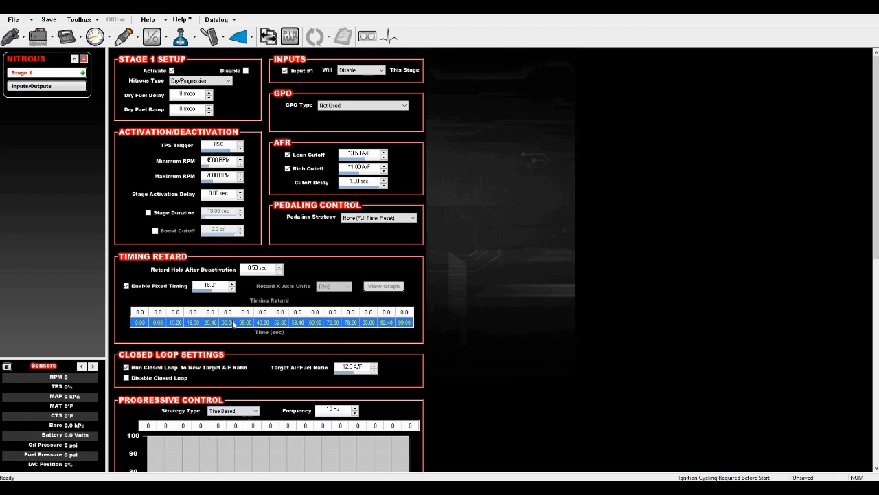
left_click(370, 220)
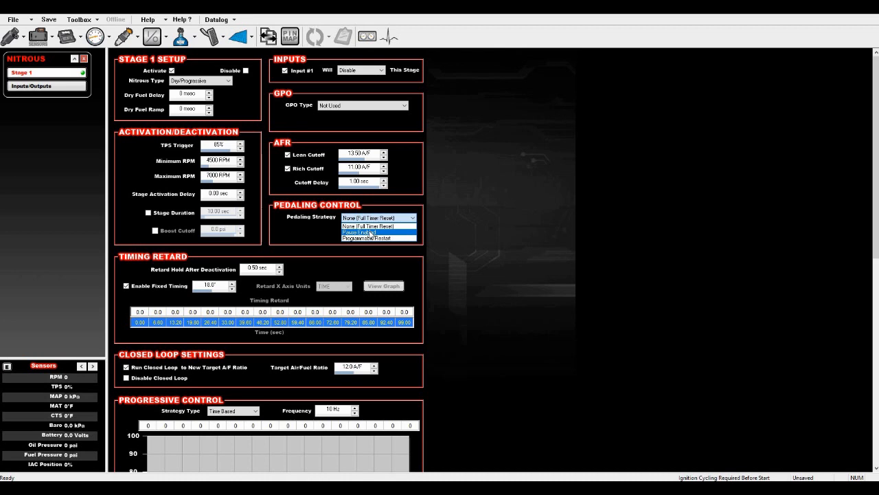
left_click(371, 238)
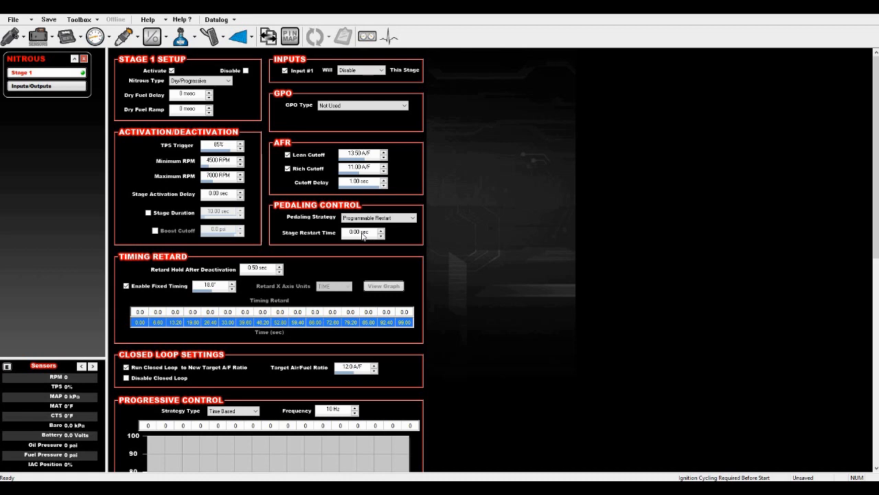
left_click(369, 219)
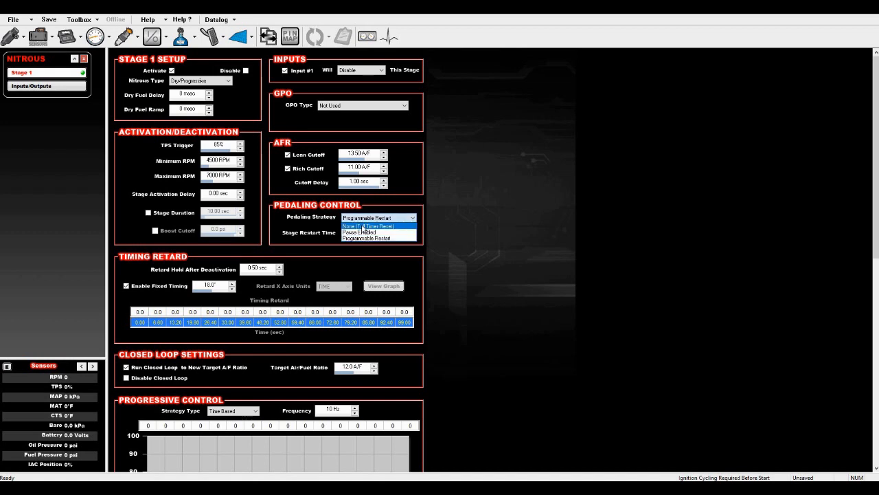
left_click(364, 226)
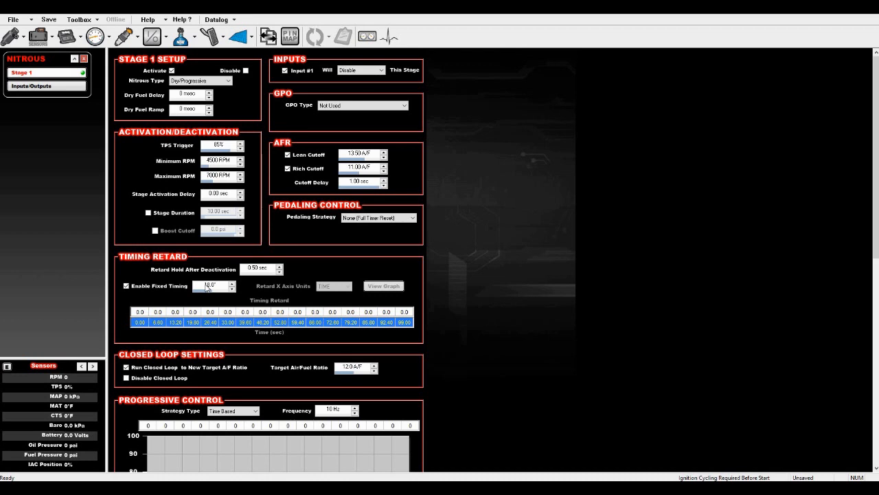
- Turn off fixed timing and set the timing retard X axis units to RPM
left_click(156, 291)
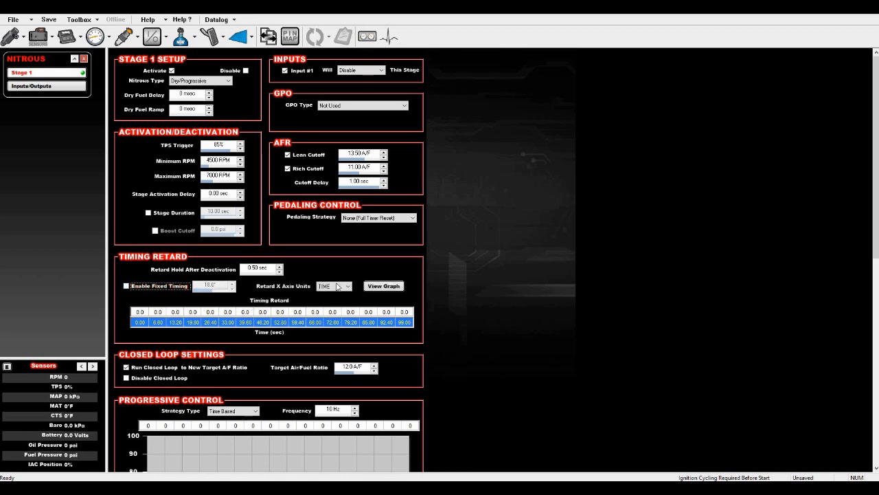
left_click(334, 286)
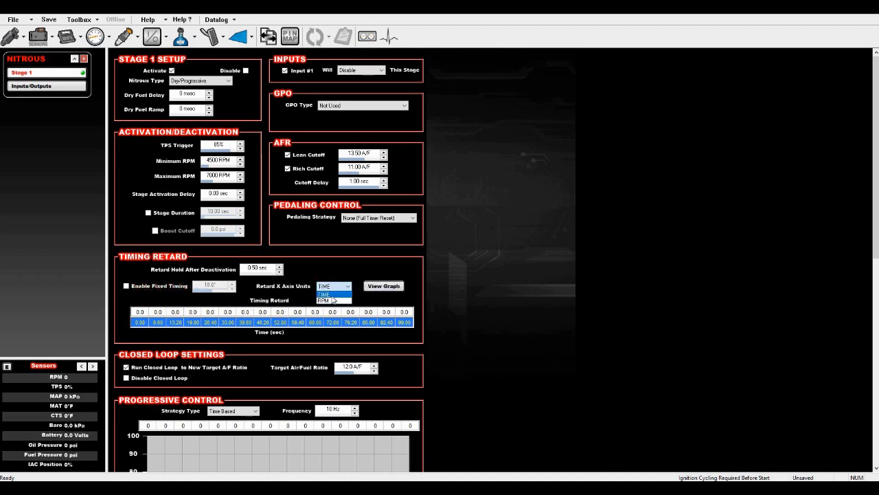
left_click(334, 302)
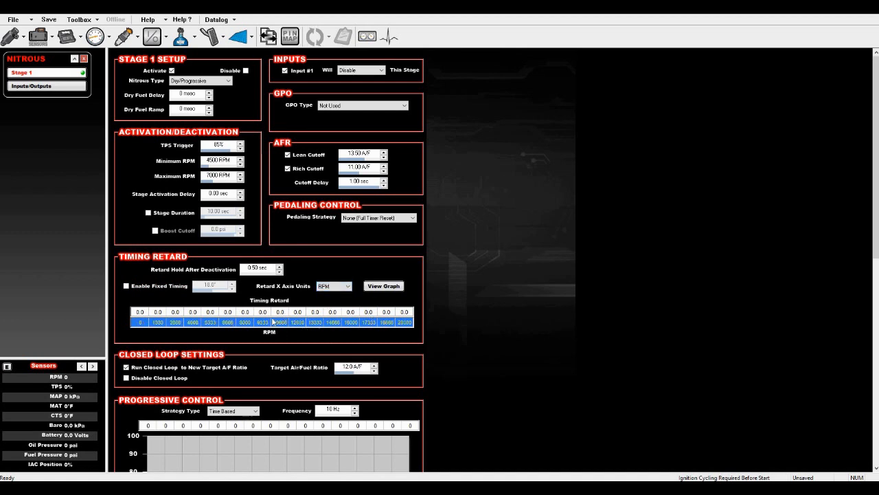
left_click(345, 290)
left_click(334, 300)
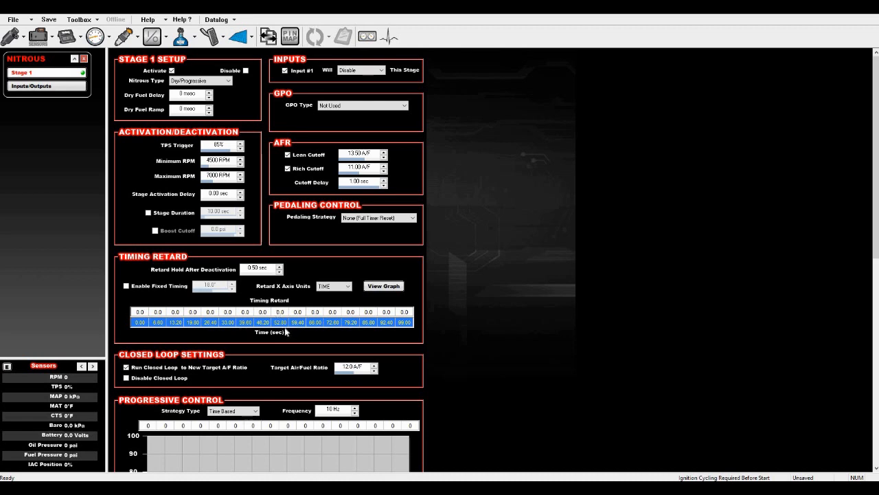
left_click(335, 291)
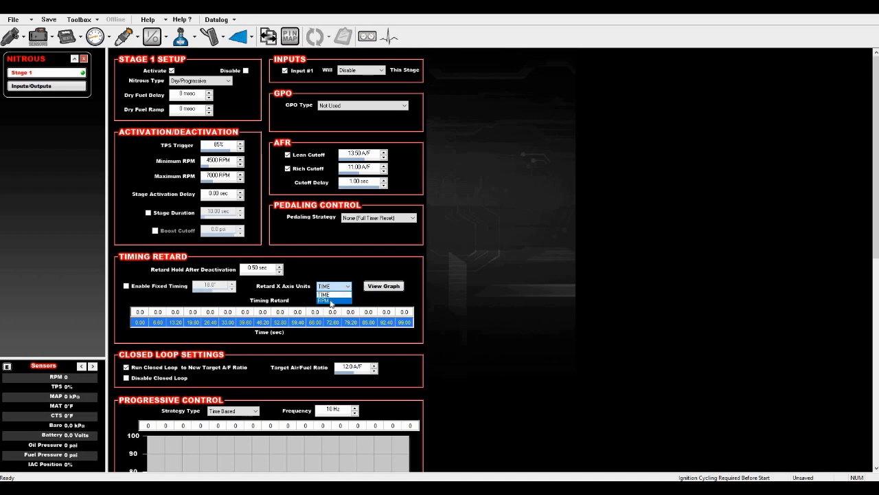
left_click(331, 301)
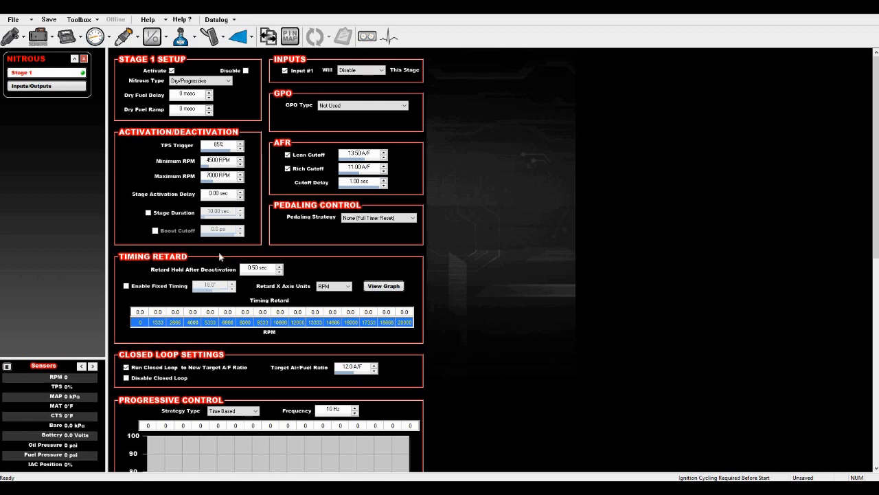
- Set the timing retard RPM axis to run from 4000 to 8000 and fill the values between them evenly
left_click(144, 327)
type("4000")
left_click(406, 326)
type("8000")
key("Return")
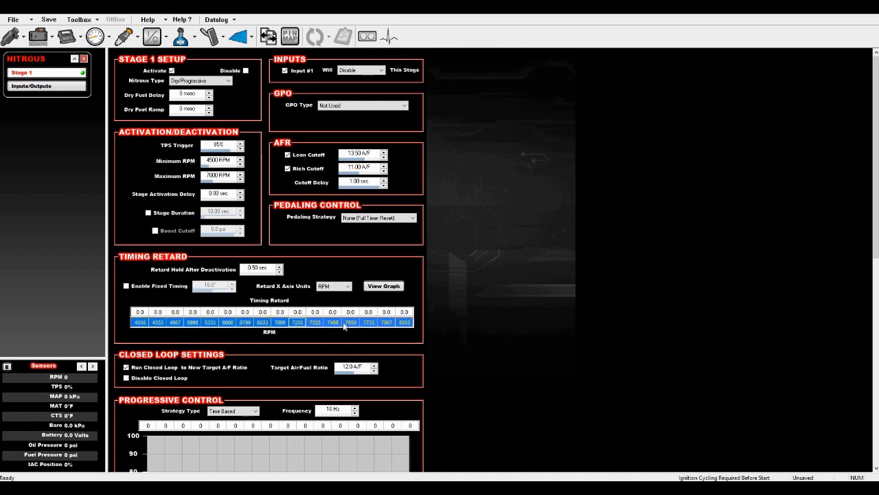
right_click(402, 329)
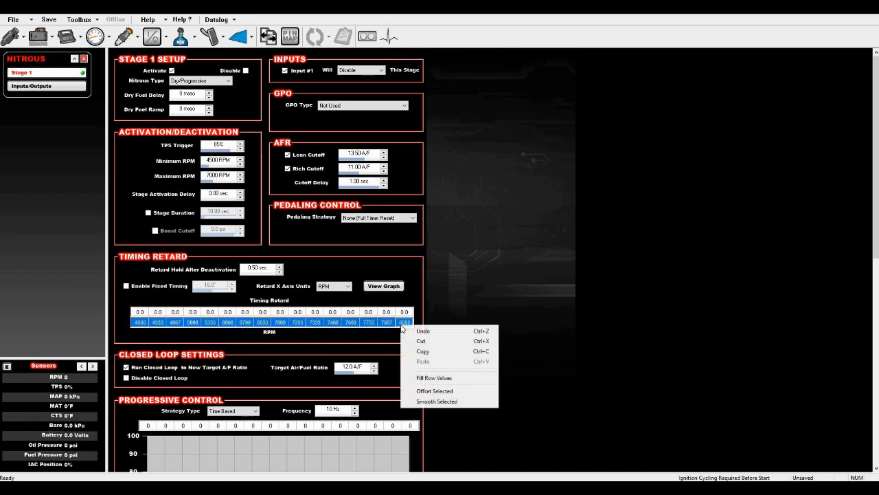
left_click(419, 378)
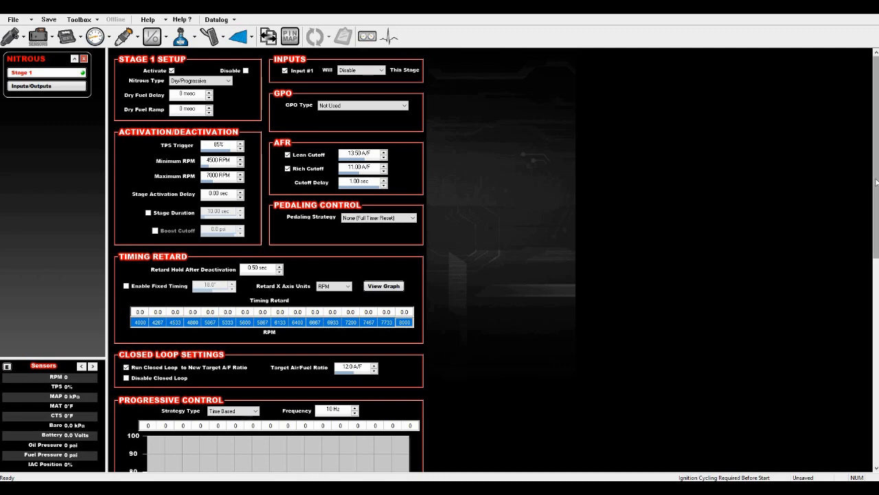
- Change the progressive control strategy to RPM Based and copy the timing retard RPM axis onto its engine RPM axis
left_click_drag(875, 182, 866, 268)
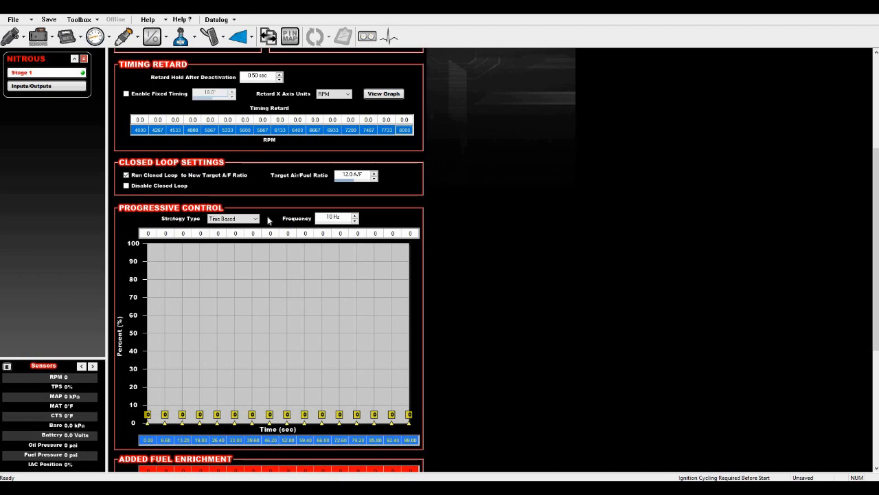
left_click(245, 219)
left_click(237, 234)
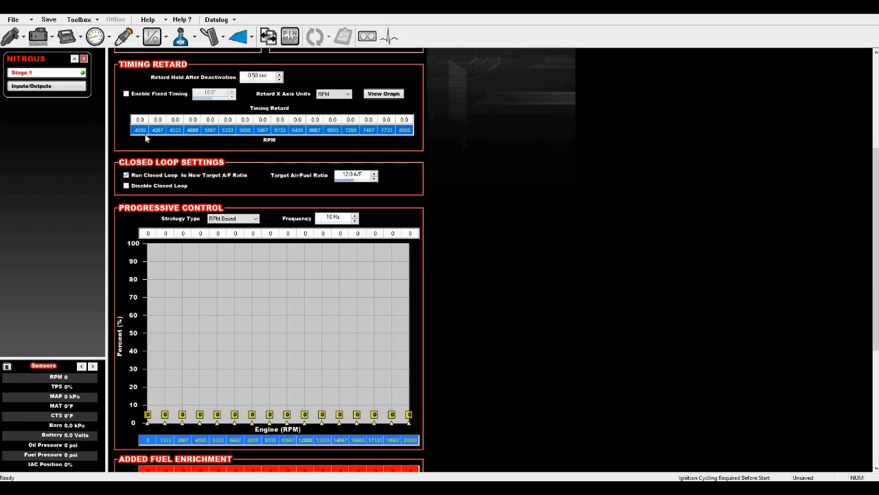
right_click(406, 131)
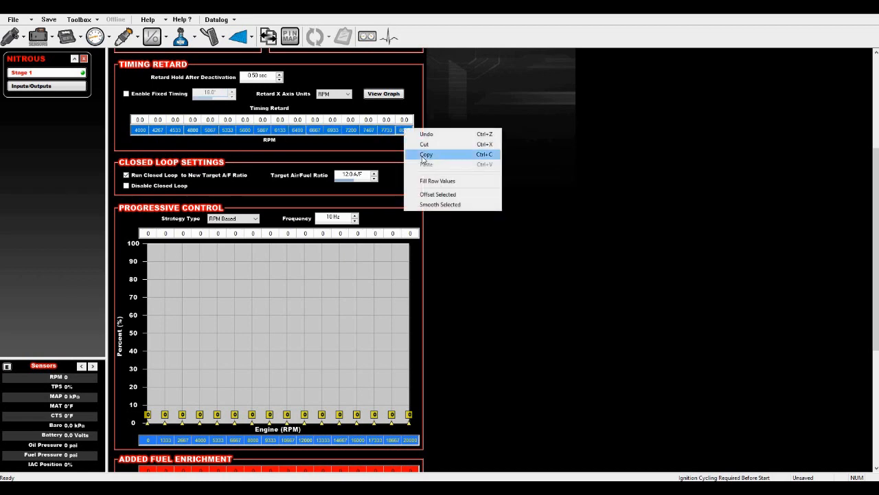
left_click(424, 156)
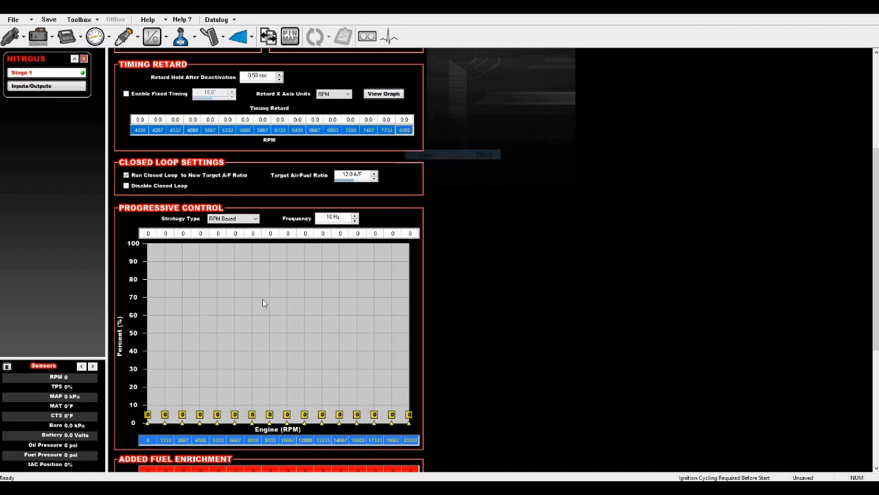
right_click(149, 438)
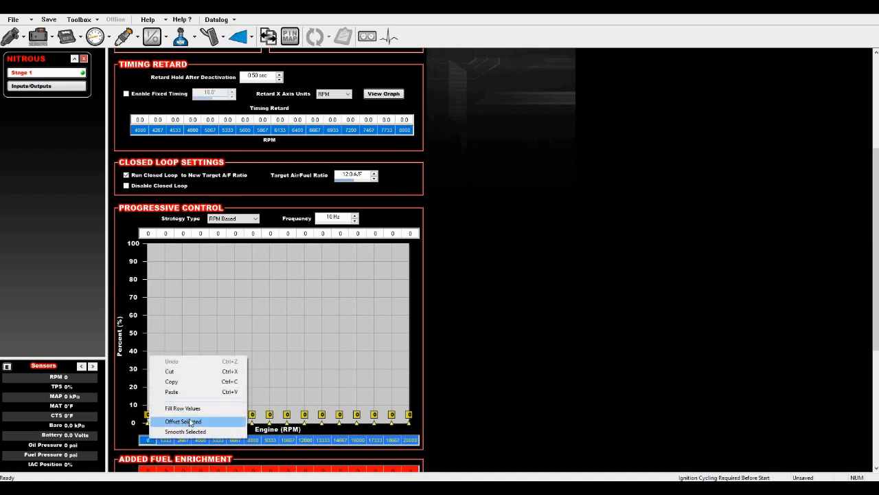
left_click(184, 398)
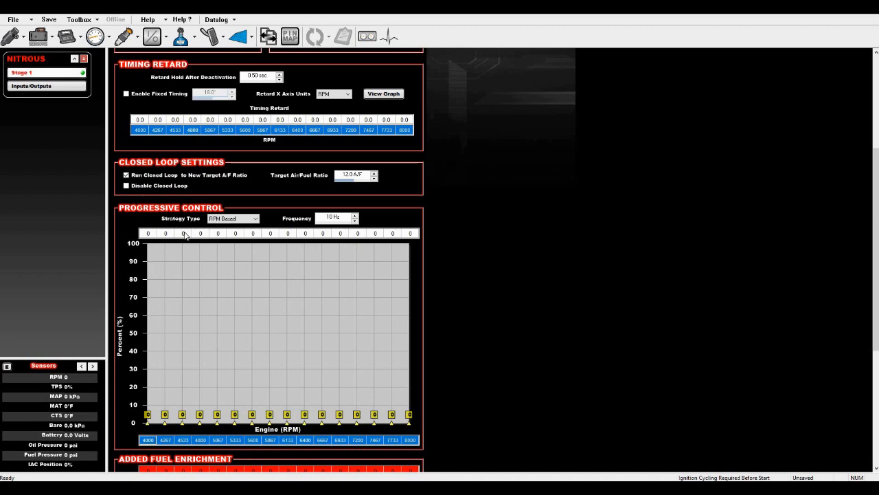
- Set the progressive percentage to 40 from 4000 to 4533 RPM and 75 from 6133 to 6933 RPM
left_click_drag(184, 235, 148, 235)
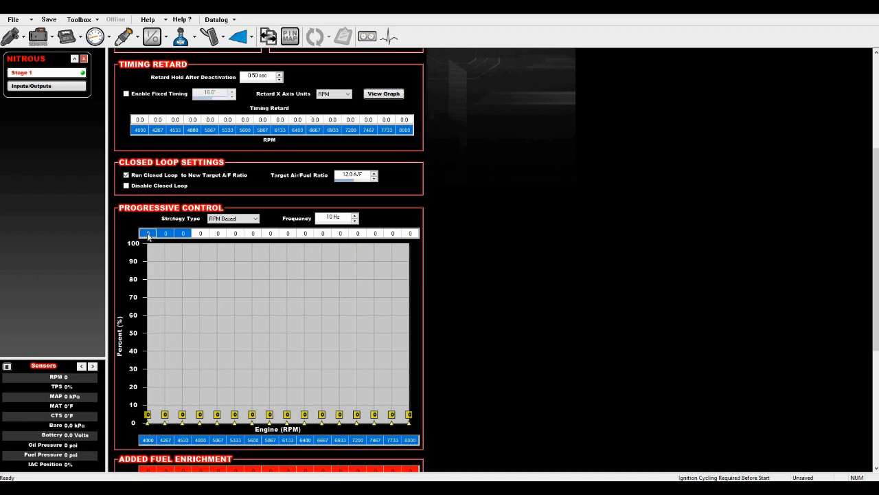
type("40")
key("Return")
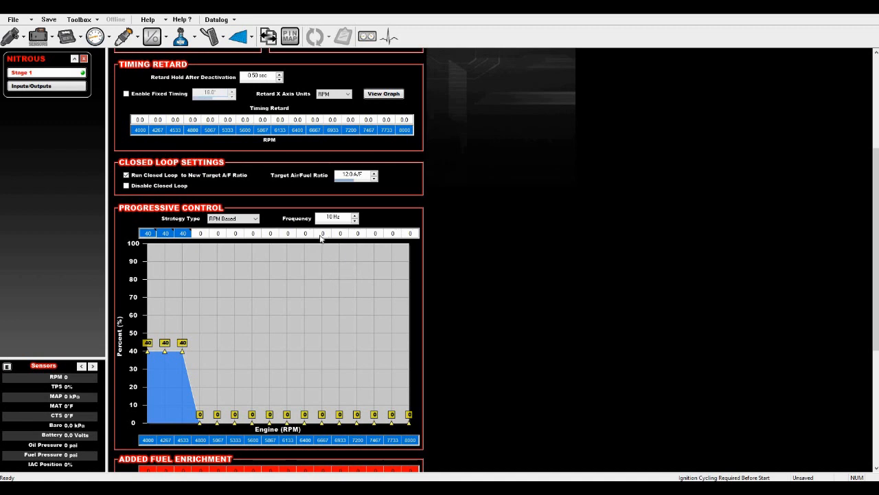
left_click_drag(288, 235, 333, 235)
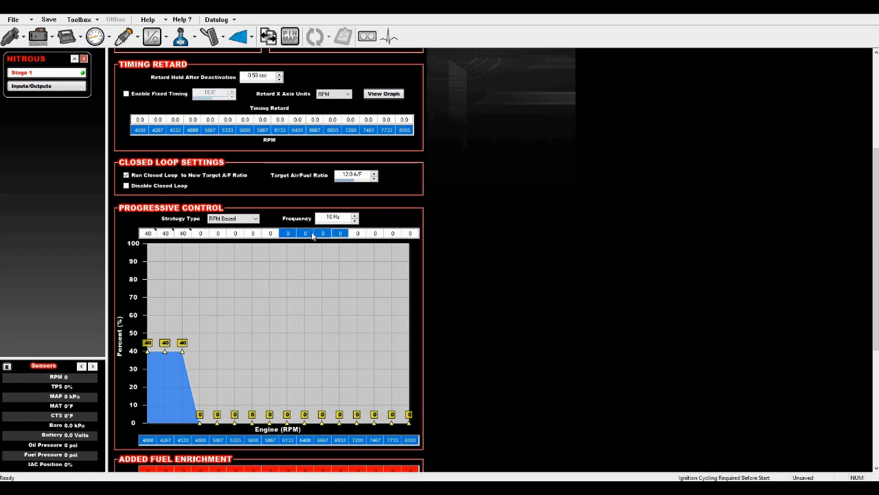
type("75")
key("Return")
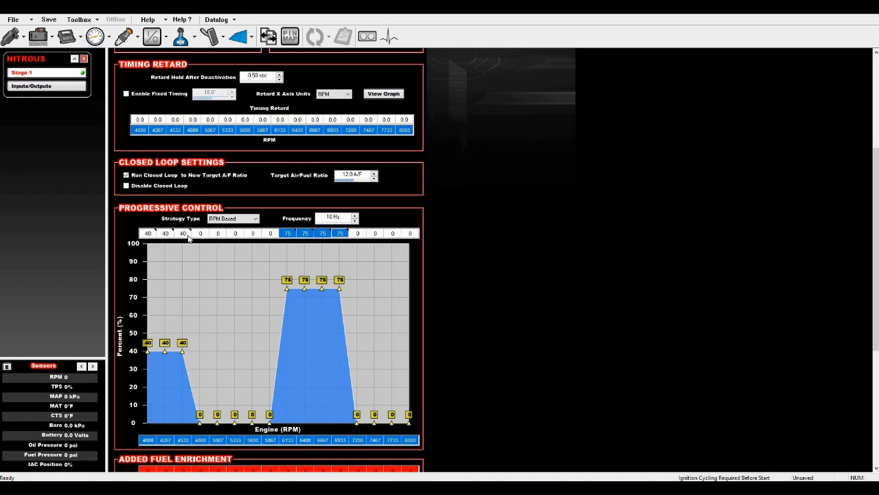
- Fill the progressive percentages between 4533 and 6133 RPM with a straight ramp from 40 to 75
left_click_drag(188, 235, 283, 235)
right_click(281, 234)
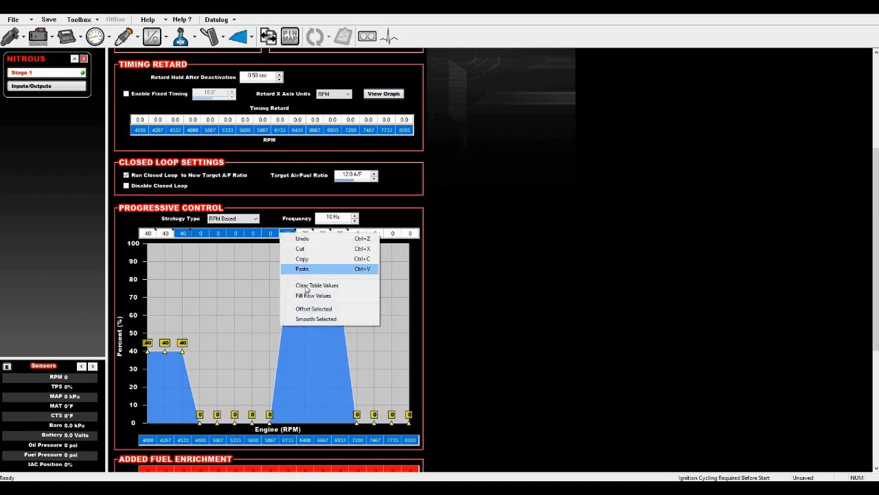
left_click(313, 295)
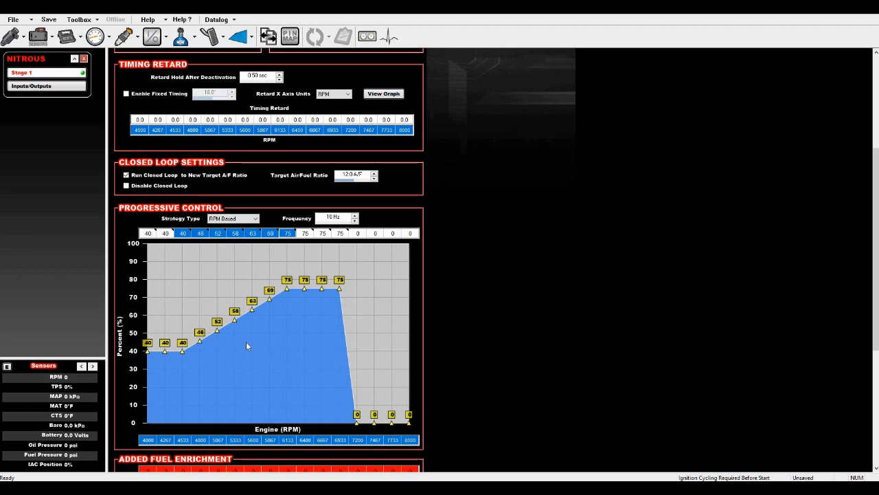
- Raise the progressive curve points from 4800 to 5867 RPM to 47, 54, 59, 65 and 71 percent
left_click_drag(201, 342, 201, 339)
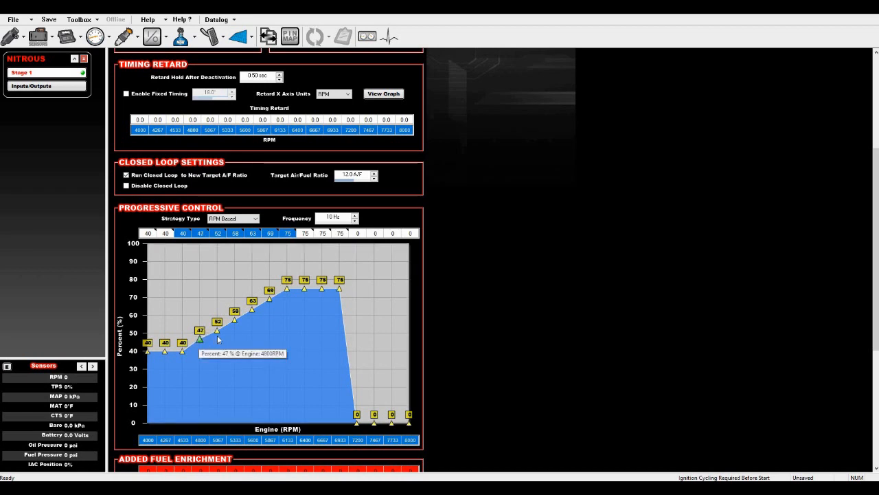
left_click(217, 331)
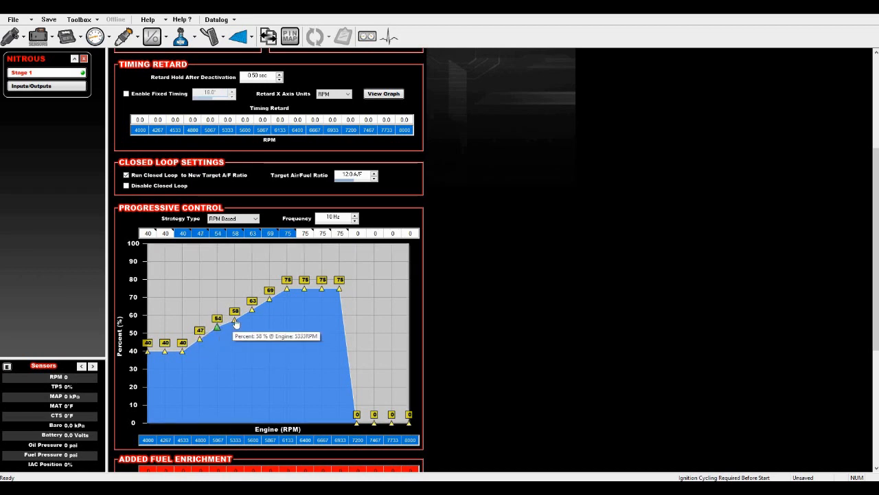
left_click_drag(234, 320, 269, 296)
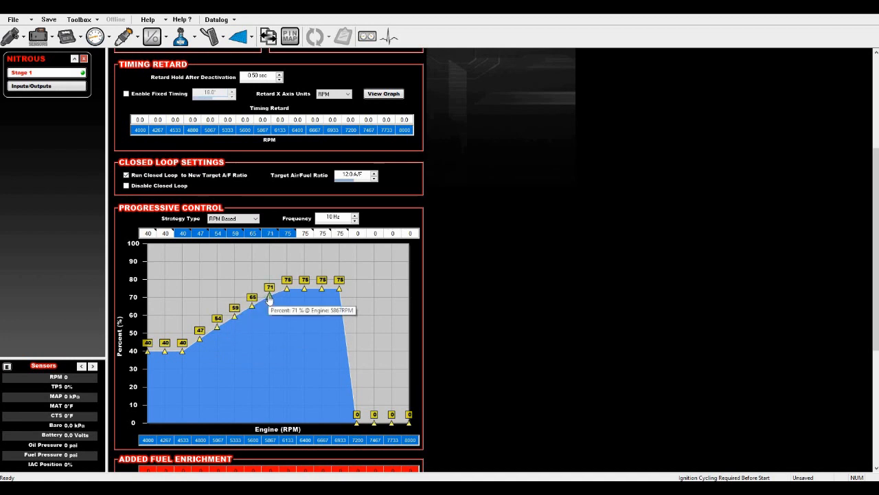
- Smooth the progressive percentages from 4800 to 5867 RPM
left_click(205, 236)
left_click(273, 236)
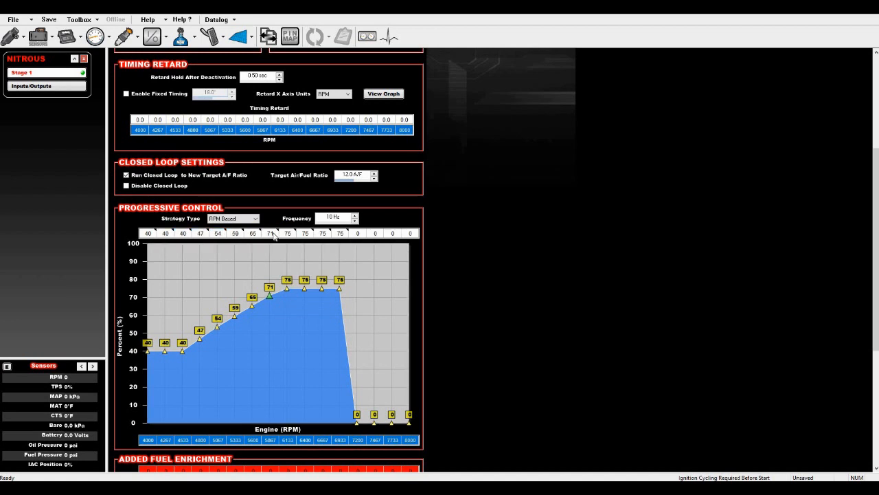
left_click_drag(273, 236, 201, 236)
right_click(202, 236)
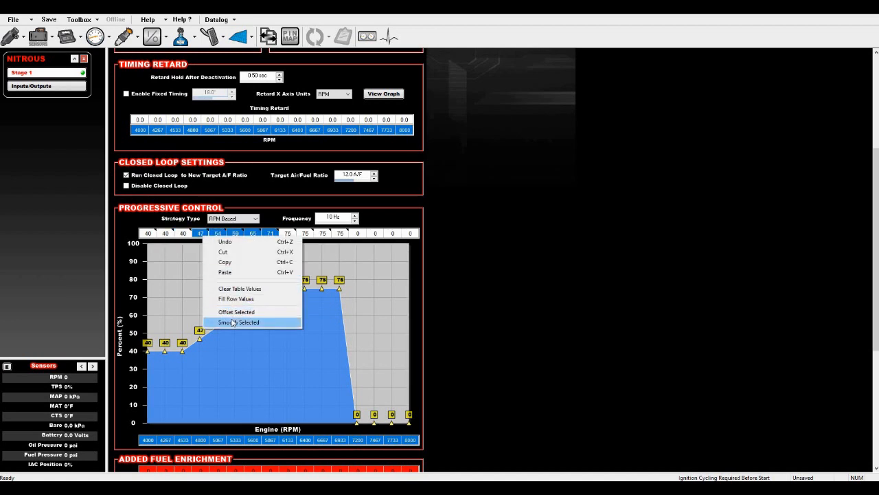
left_click(234, 322)
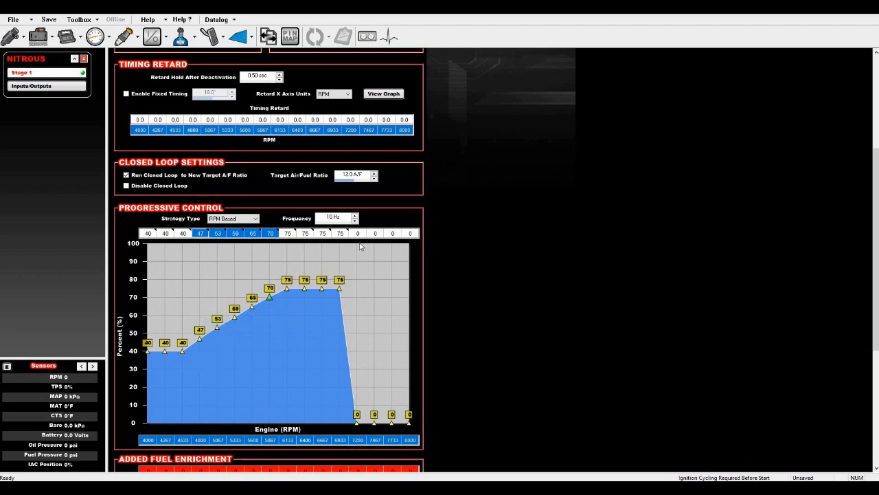
- Set the Stage 1 maximum activation speed to 7200 RPM
left_click(357, 422)
left_click_drag(357, 424, 358, 425)
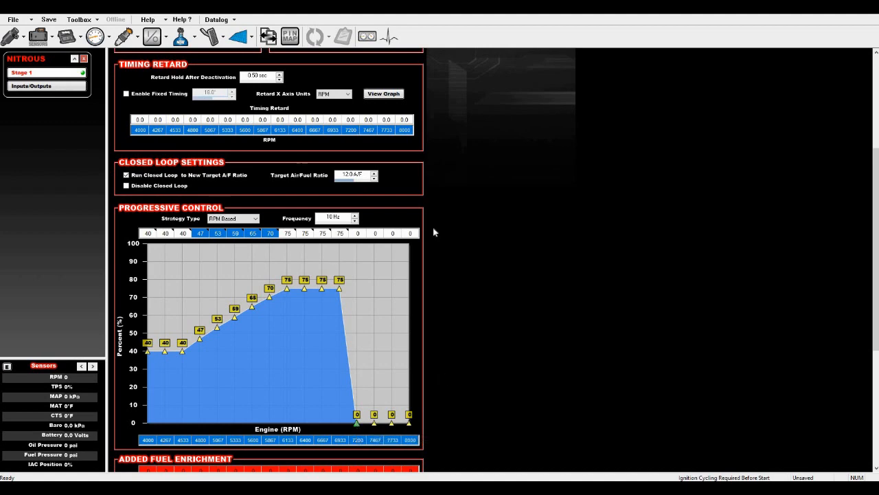
left_click_drag(873, 245, 871, 167)
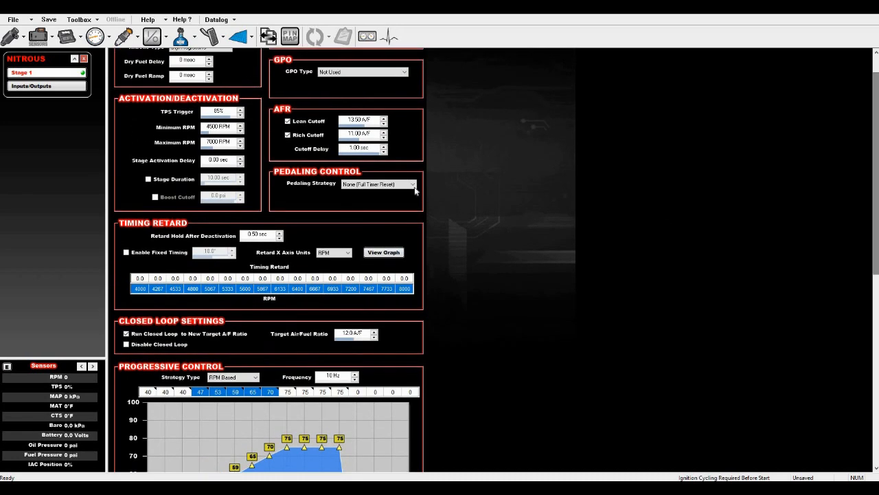
left_click(221, 143)
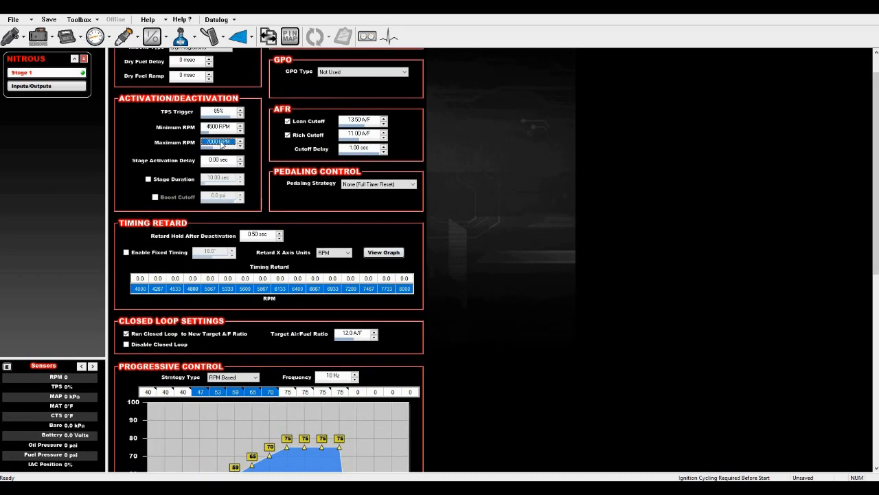
type("7200")
- Raise the progressive curve's 7200 RPM point to 60 percent and set the next RPM breakpoint to 7400
left_click_drag(874, 225, 868, 298)
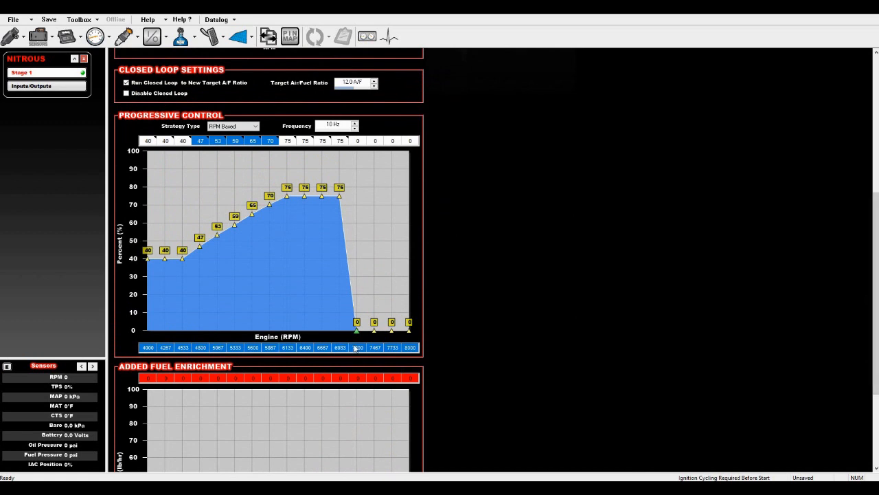
left_click_drag(359, 335, 358, 227)
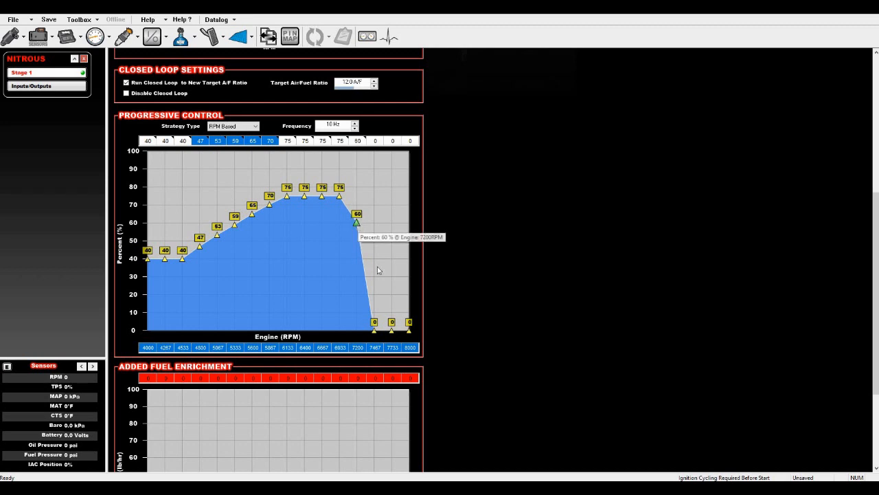
left_click(377, 351)
type("74")
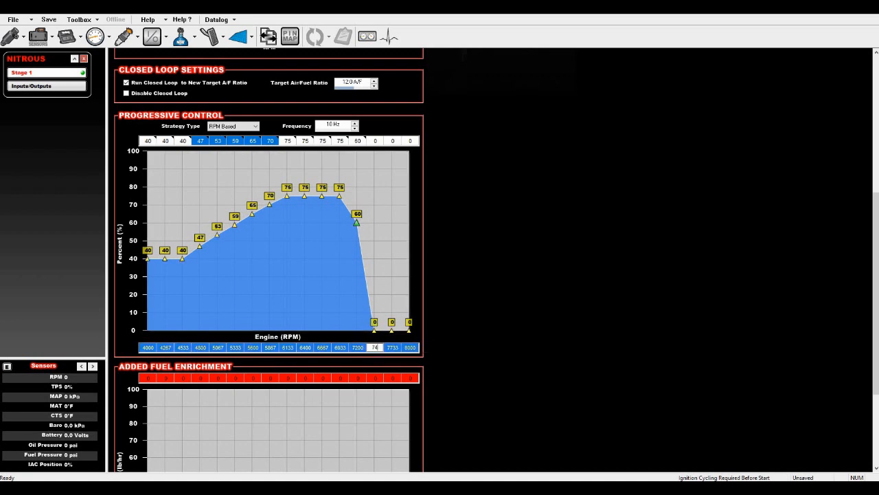
type("00")
left_click(395, 348)
mouse_move(375, 334)
mouse_move(357, 225)
- Set the timing retard to 6 degrees from 6133 to 7200 RPM and 3 degrees from 4000 to 4533 RPM
left_click_drag(876, 293, 878, 240)
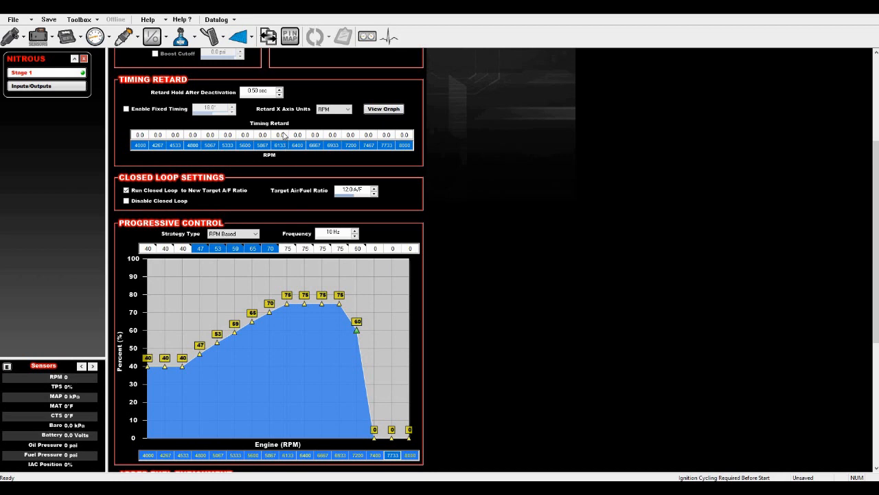
left_click_drag(281, 135, 344, 140)
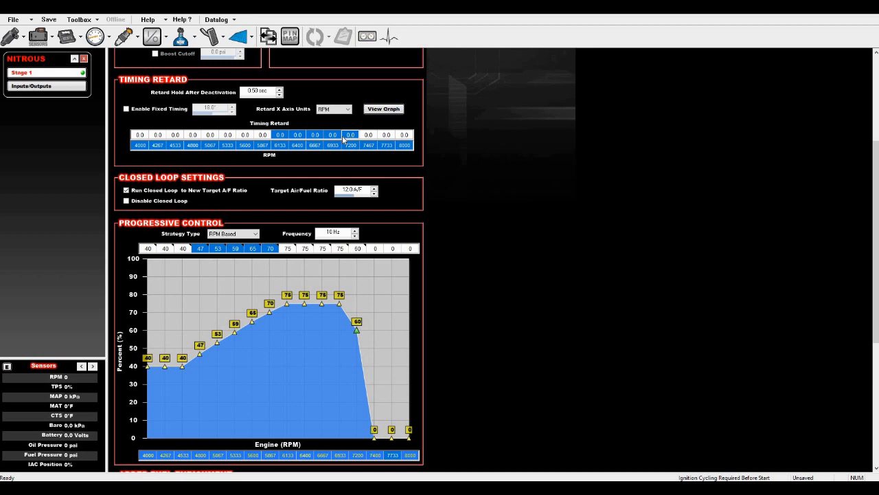
type("6")
key("Return")
left_click_drag(178, 136, 142, 135)
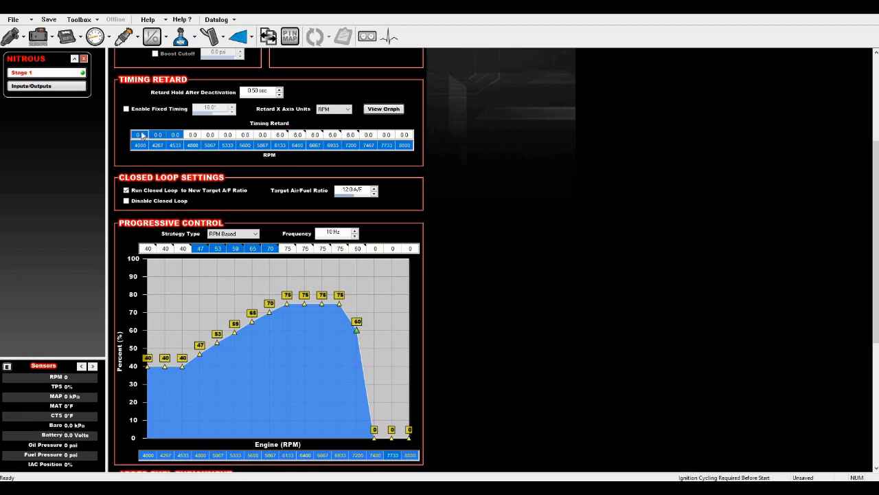
type("3")
key("Return")
- Fill the timing retard values between 4533 and 6133 RPM with an even ramp from 3 to 6 degrees
left_click(210, 135)
left_click_drag(177, 138, 281, 137)
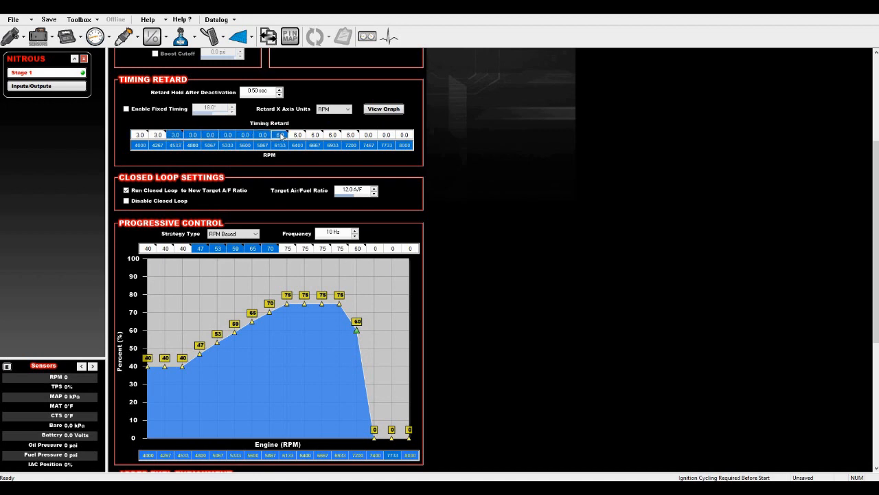
right_click(282, 136)
left_click(303, 195)
- Set the closed loop target air/fuel ratio to 12.4 A/F
left_click(348, 193)
type("14")
type(".4")
key("Return")
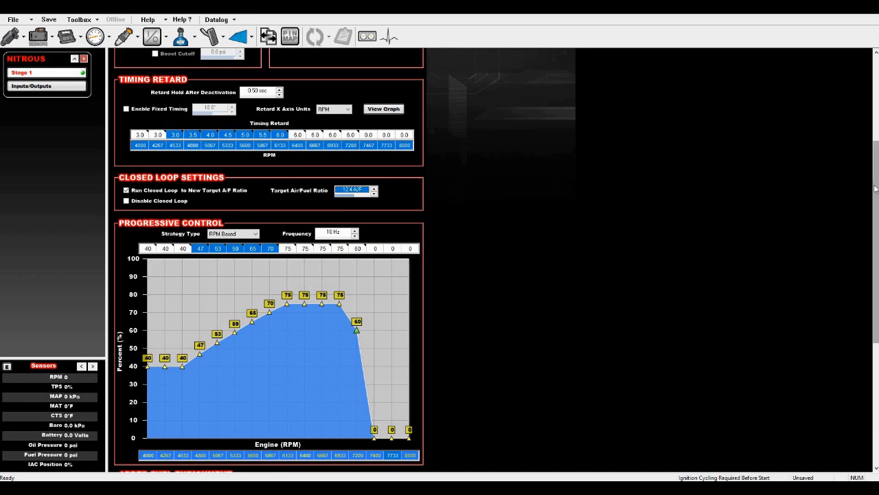
- Review the Added Fuel Enrichment graph against solenoid duty cycle together with the progressive control curve
left_click_drag(875, 180, 870, 310)
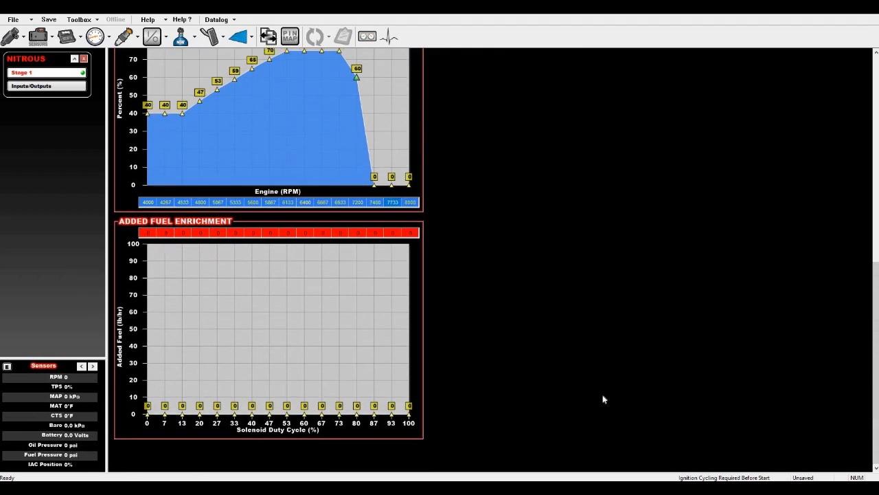
mouse_move(876, 366)
left_mouse_down()
mouse_move(869, 289)
mouse_move(862, 366)
left_mouse_up()
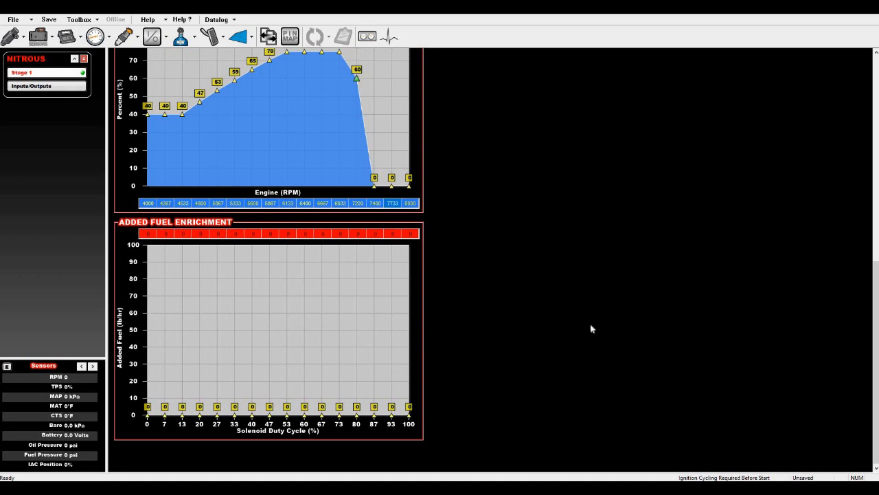
scroll(876, 324, "up", 3)
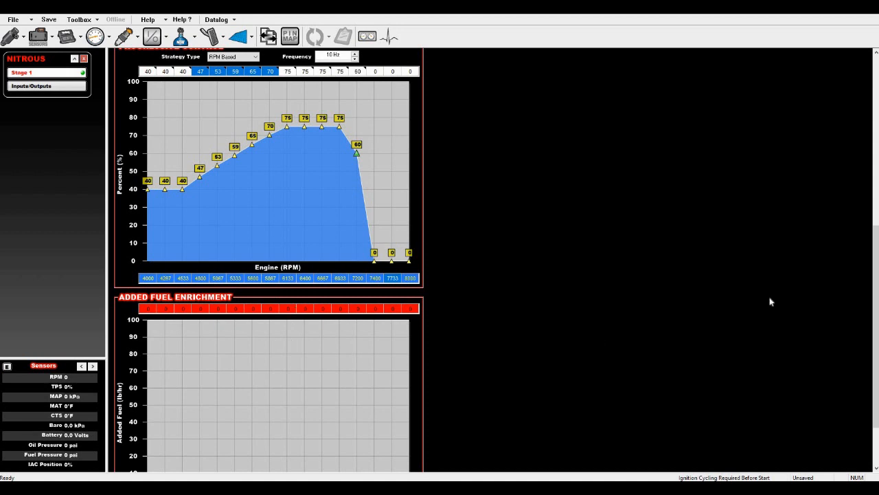
- Set the Added Fuel Enrichment to 75 lb/hr from 73 to 100 percent solenoid duty cycle
scroll(875, 248, "down", 3)
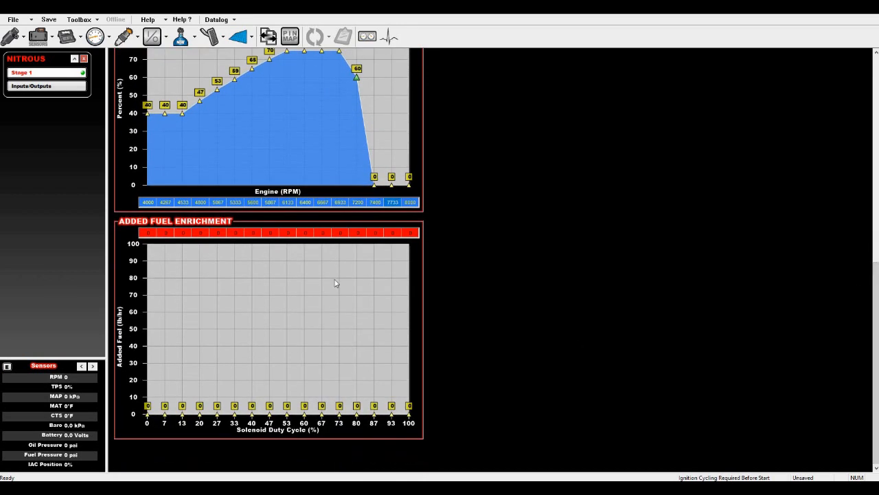
left_click(288, 236)
left_click(338, 234)
left_click_drag(413, 235, 342, 235)
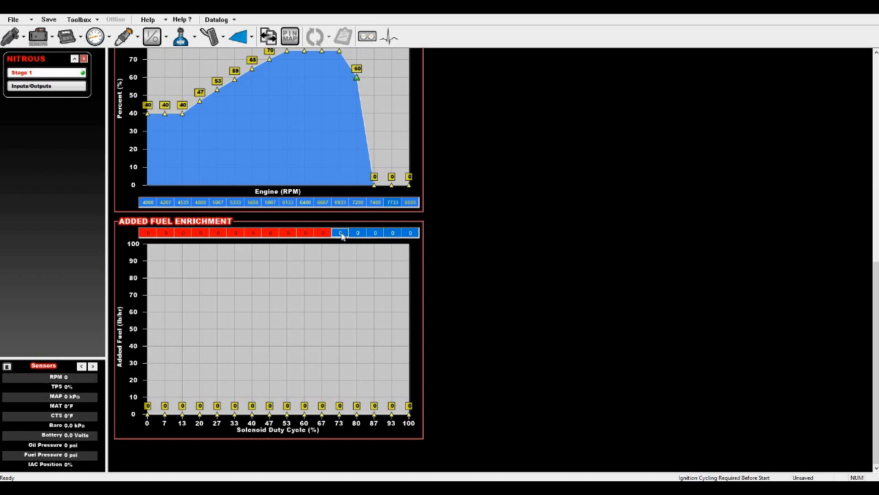
type("75")
- Set the Added Fuel Enrichment to 40 lb/hr from 33 to 47 percent solenoid duty cycle
left_click(242, 234)
left_click_drag(243, 234, 270, 236)
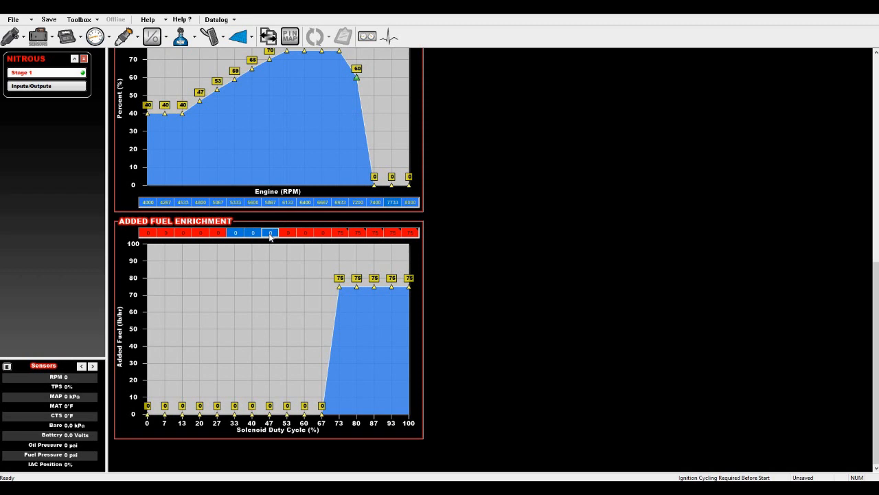
type("40")
key("Return")
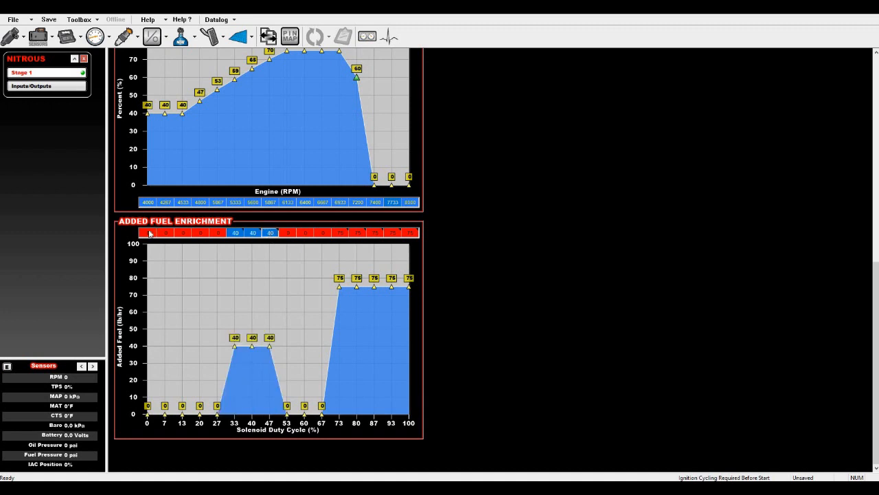
- Fill even added fuel ramps from 0 to 33 percent and from 47 to 73 percent duty cycle
left_click_drag(149, 233, 230, 238)
right_click(229, 238)
left_click(258, 298)
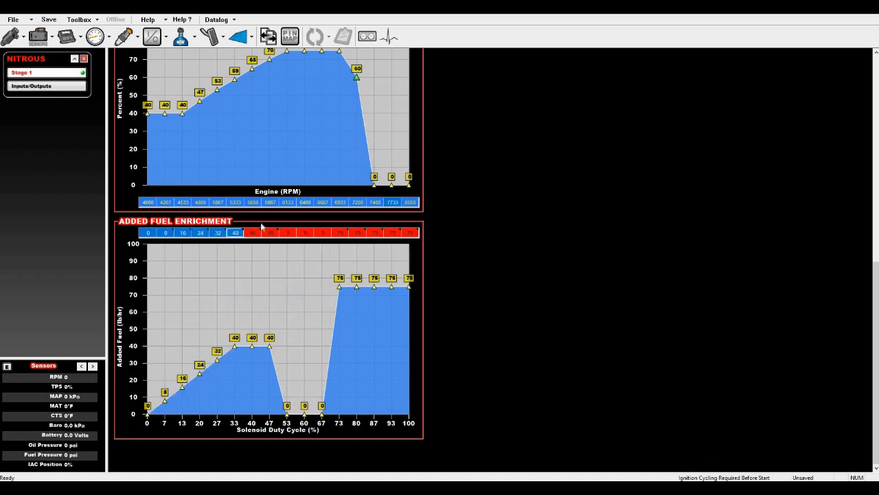
left_click_drag(274, 238, 339, 238)
right_click(340, 238)
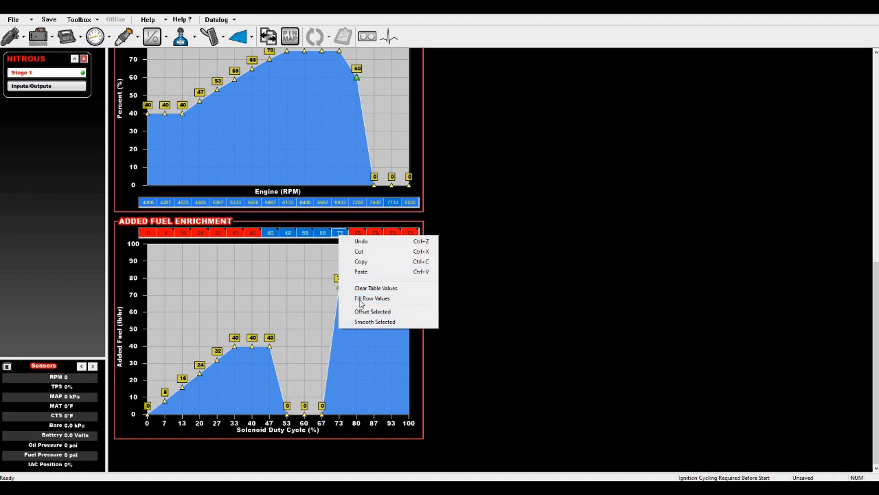
left_click(364, 298)
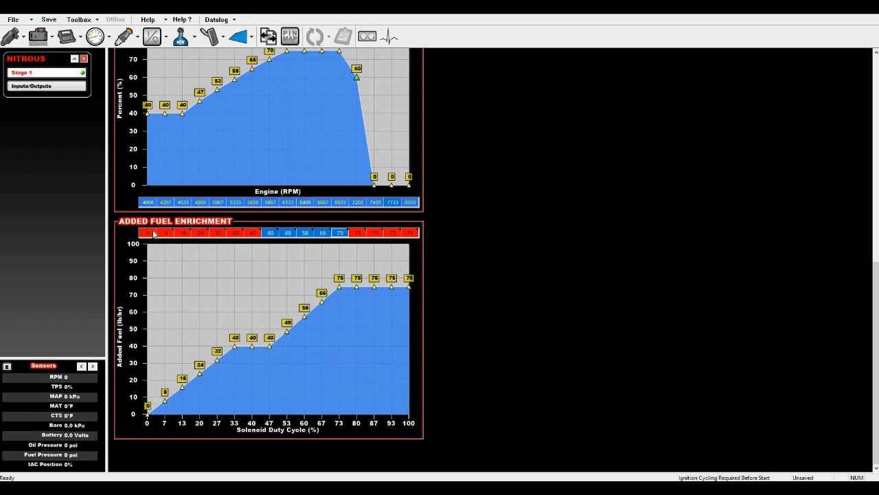
- Fill the added fuel values from 0 to 73 percent duty cycle with one even ramp from 0 to 75 lb/hr
left_click_drag(154, 235, 337, 236)
right_click(336, 235)
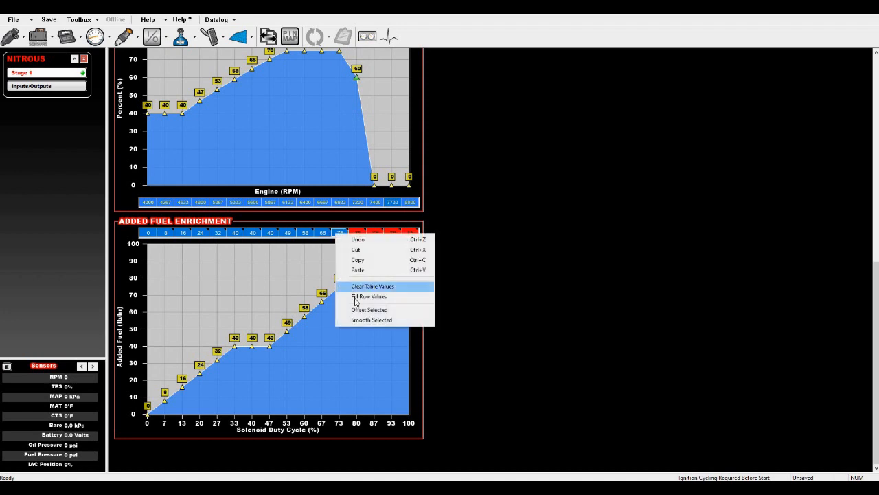
left_click(360, 302)
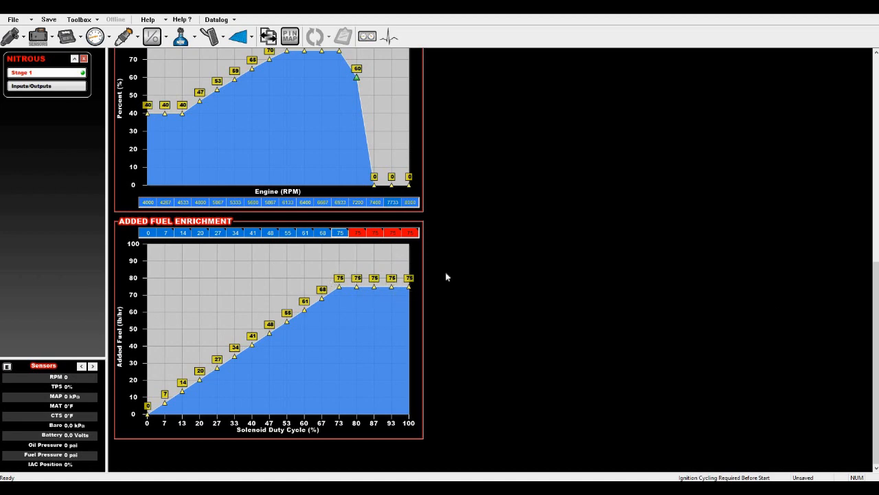
- Set the Progressive Control frequency to 15 Hz
left_click_drag(875, 271, 864, 174)
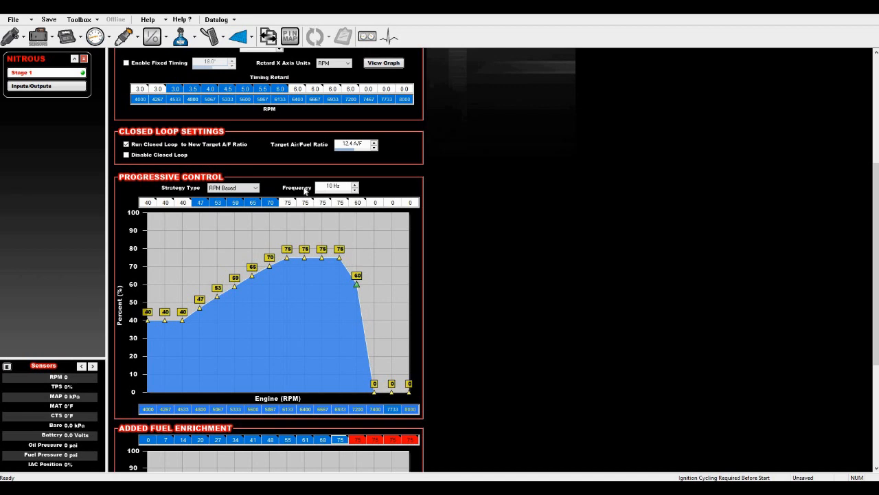
left_click(334, 189)
type("15")
key("Return")
- Change the Stage 1 nitrous type to Wet/Progressive and review which settings sections apply to it
left_click_drag(876, 253, 873, 113)
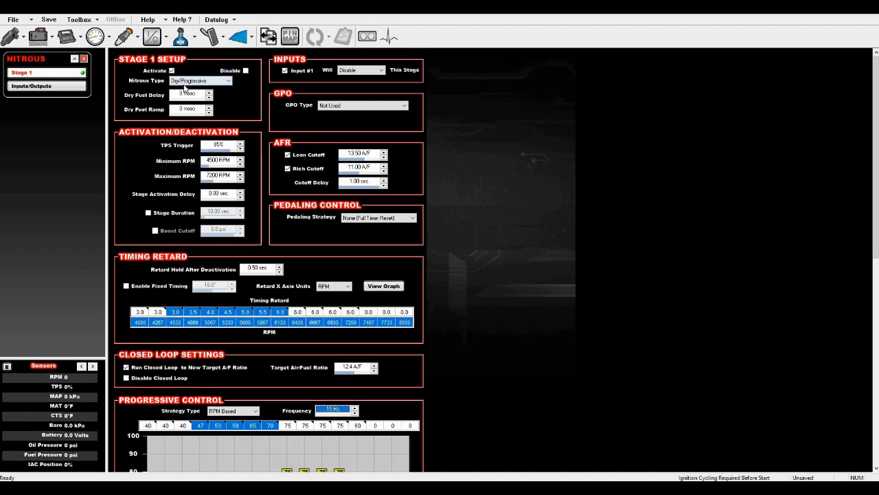
left_click(220, 83)
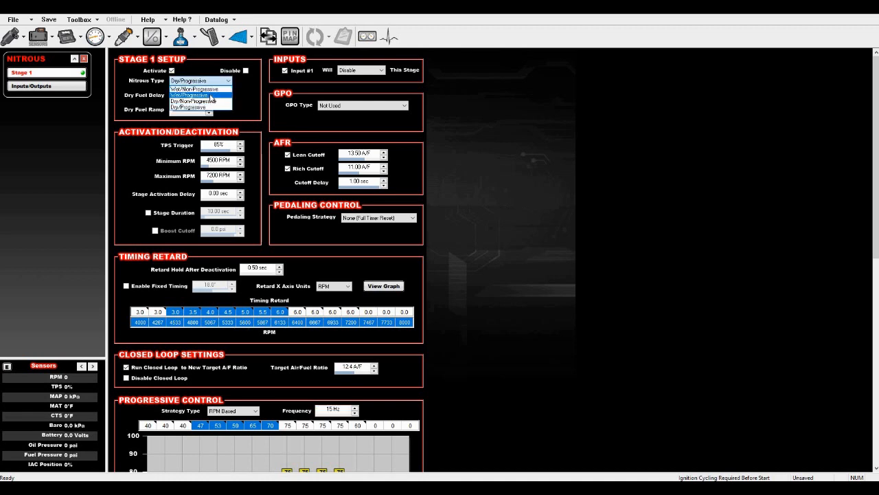
left_click(211, 96)
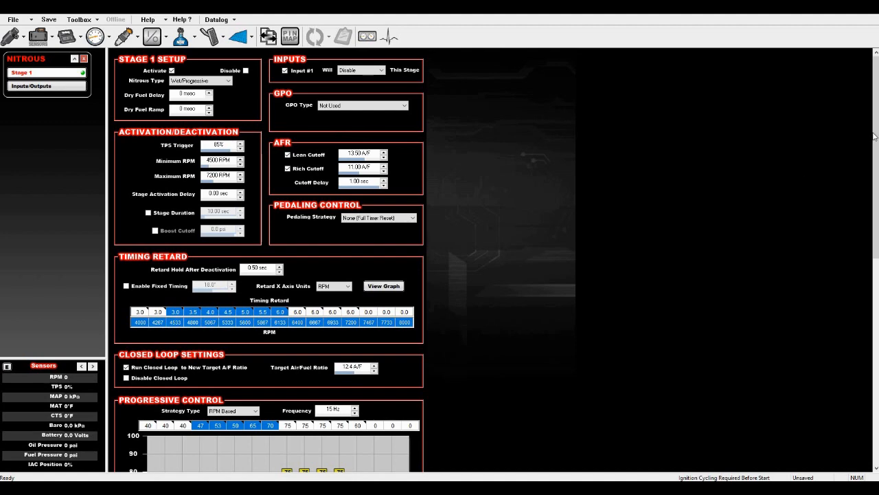
left_click_drag(875, 137, 872, 413)
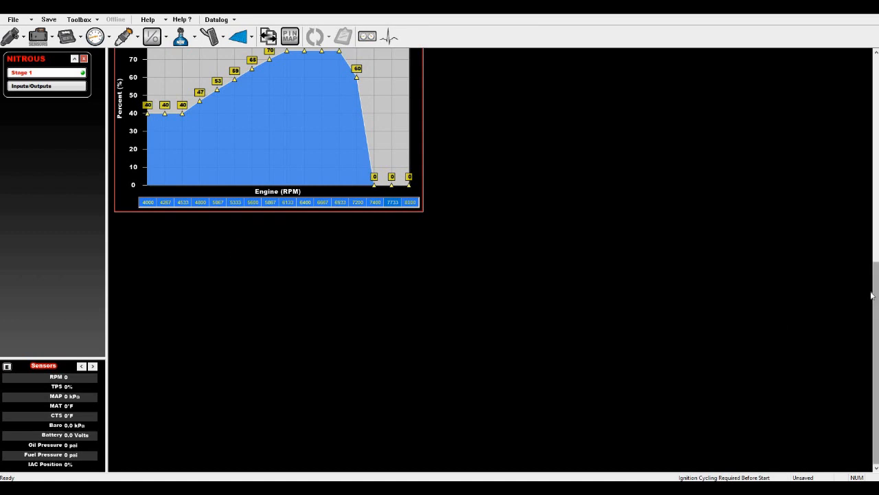
scroll(872, 295, "up", 3)
left_click_drag(871, 272, 865, 105)
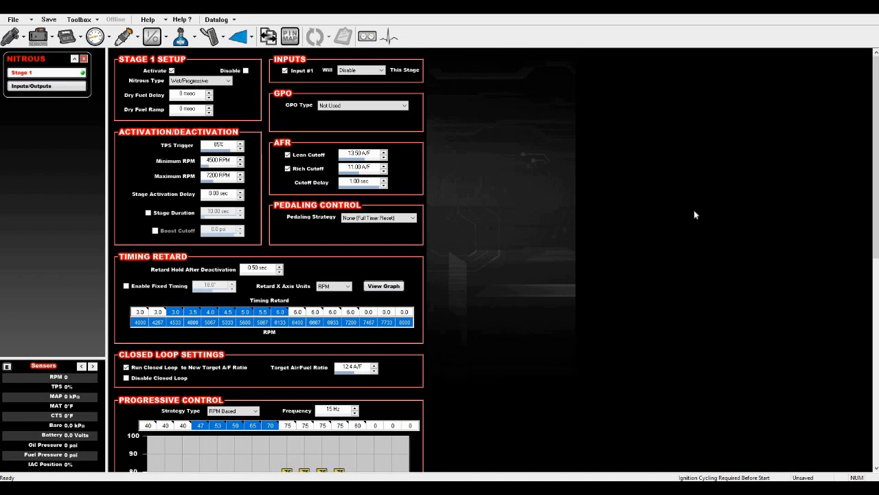
left_click_drag(875, 108, 844, 216)
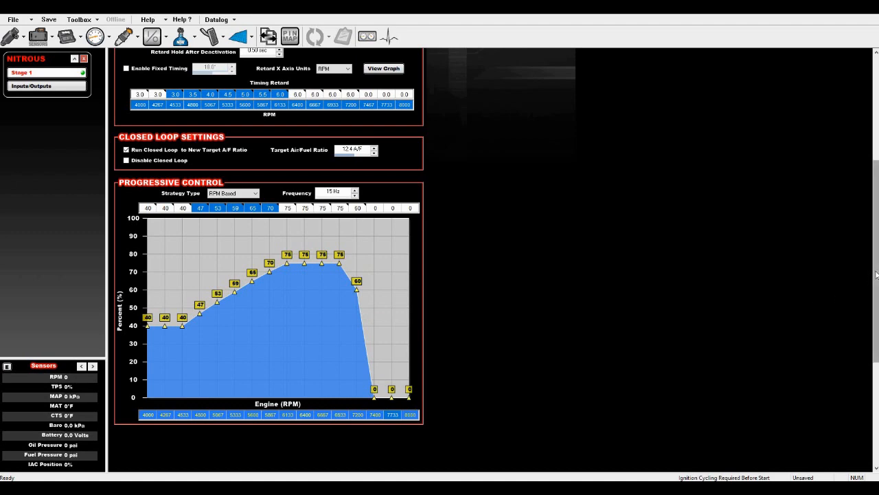
- Set the Stage 1 nitrous type to Wet/Non-Progressive
scroll(875, 278, "up", 5)
scroll(497, 260, "up", 1)
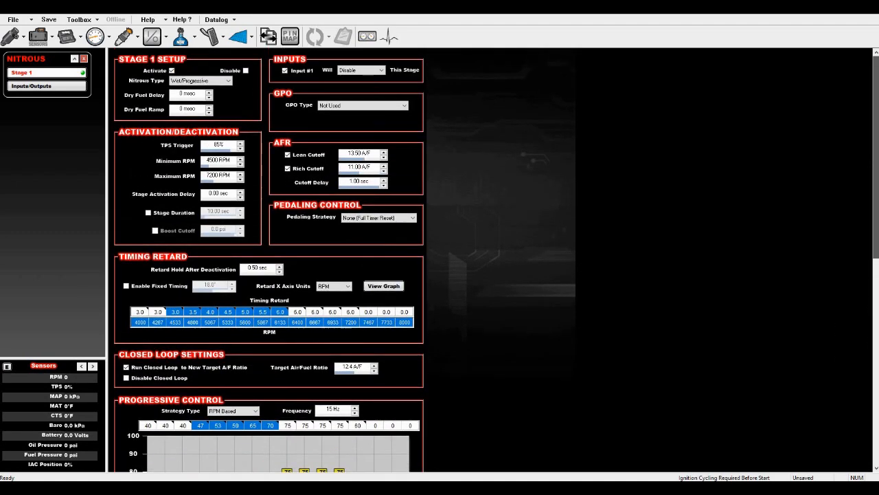
left_click(213, 81)
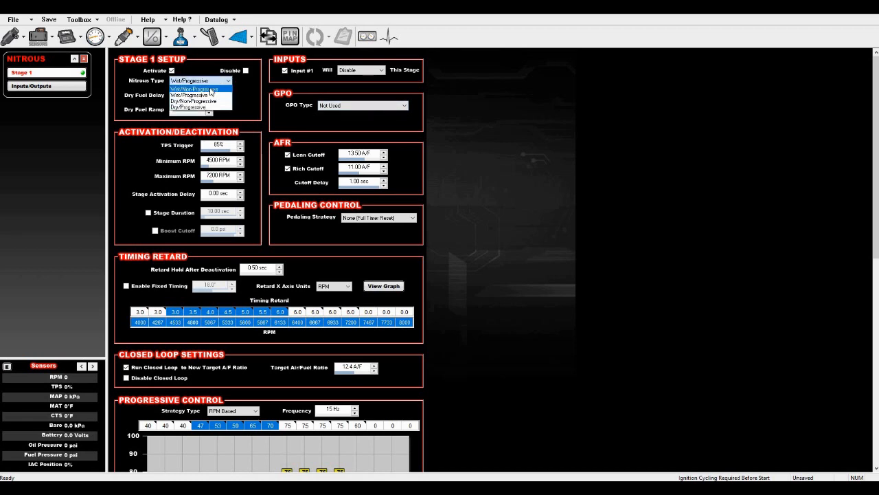
left_click(210, 89)
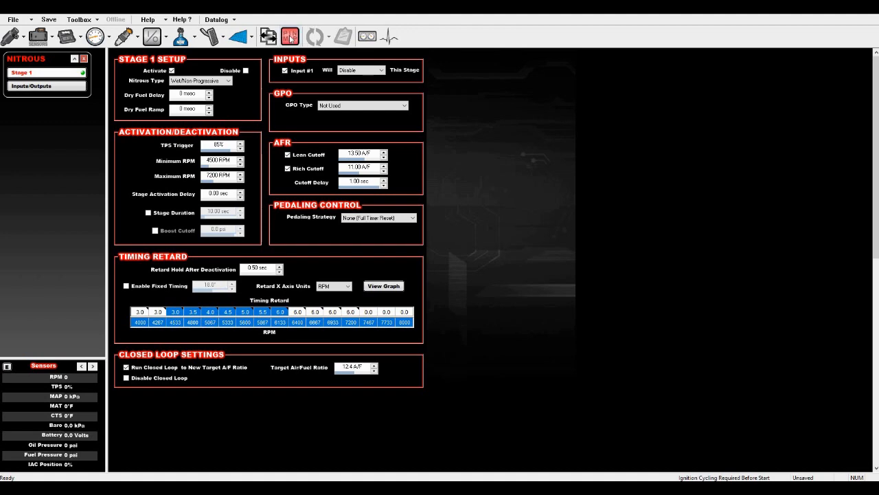
- In the ECU pin map, unassign N20 Input #1 and assign it back to Input #3 on pin A13
left_click(290, 38)
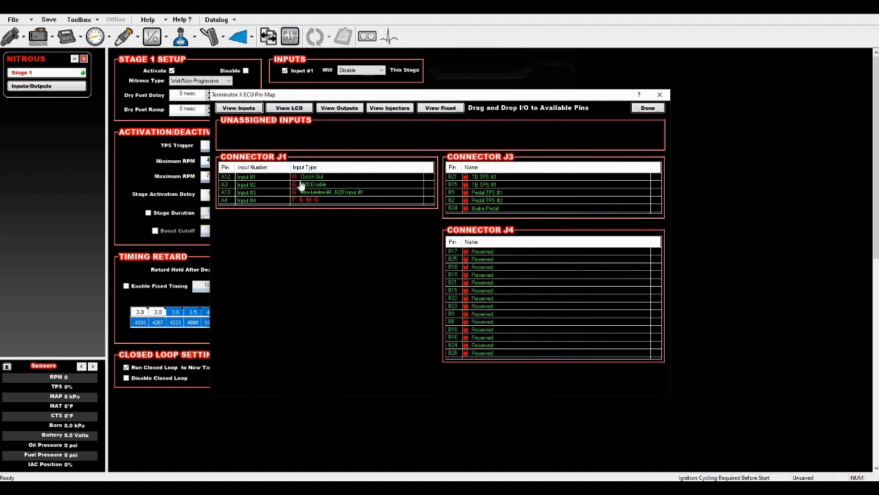
left_click_drag(301, 185, 320, 188)
left_click_drag(347, 198, 303, 141)
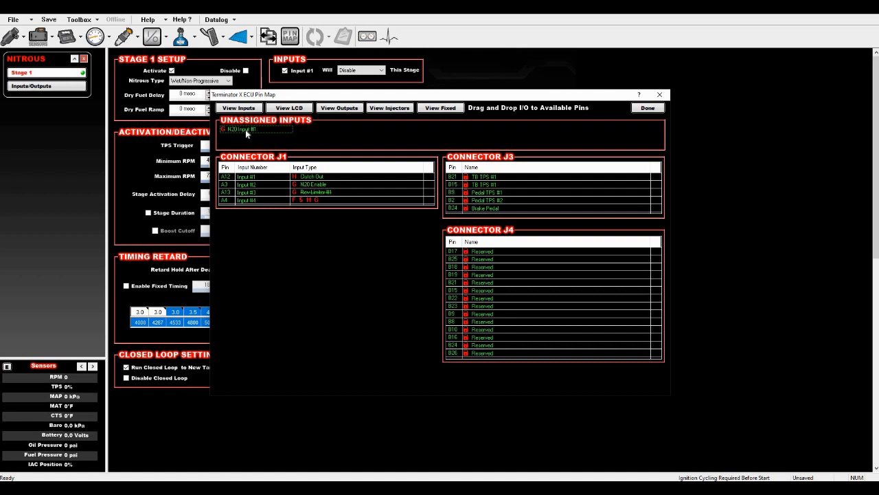
left_click_drag(246, 134, 344, 196)
- Assign the N20 Stg1 Out output to Output #2 on pin B11 and close the pin map
left_click(339, 108)
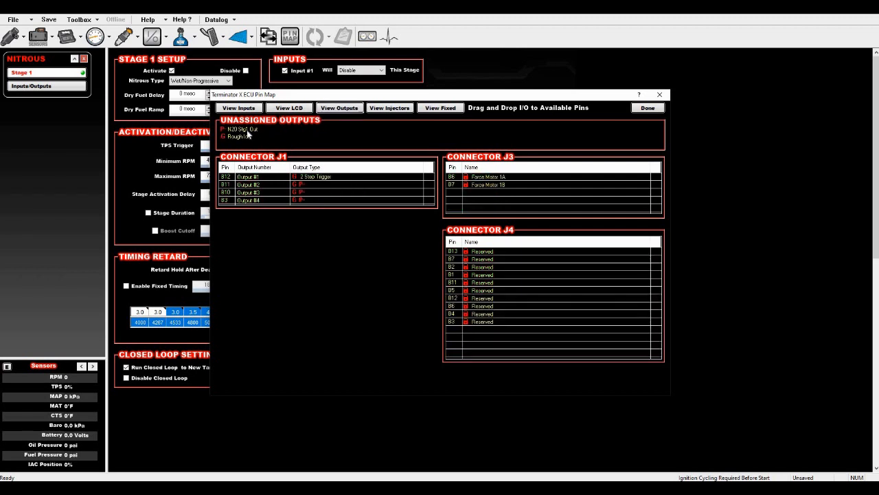
left_click_drag(246, 131, 323, 190)
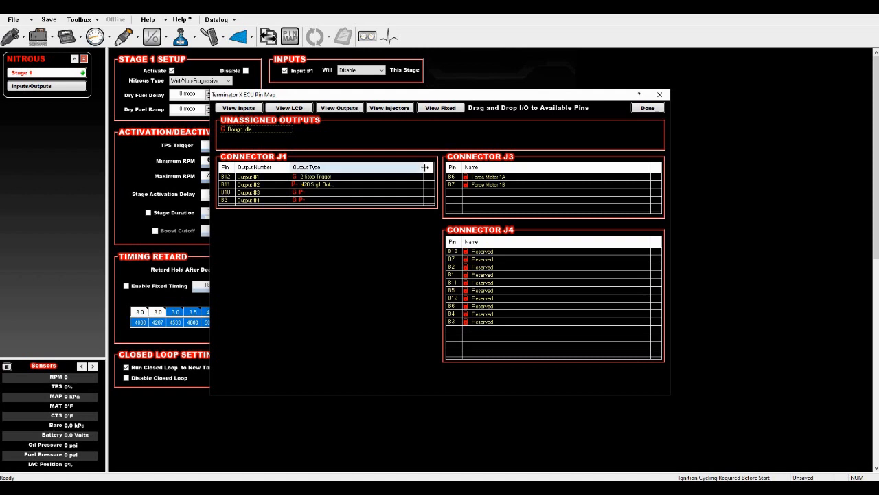
left_click(647, 109)
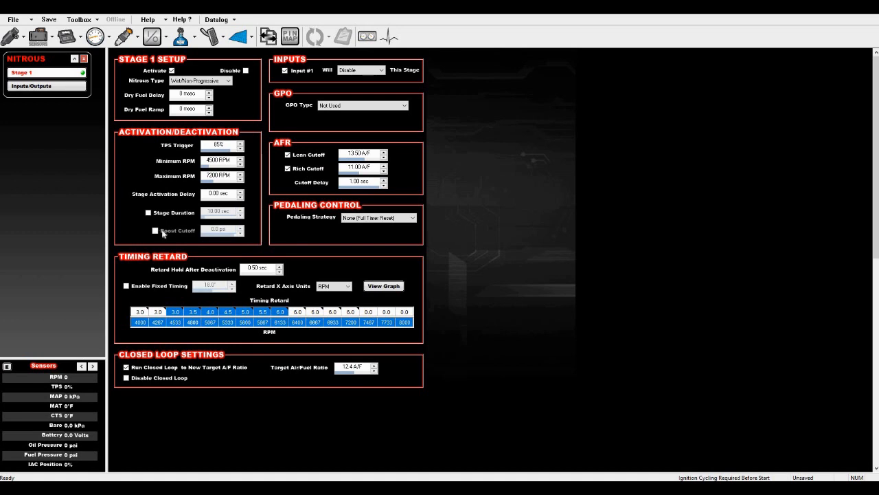
- Add a Boost individual config from the library's Boost folder, accepting the Holley 2bar MAP sensor type
left_click(218, 81)
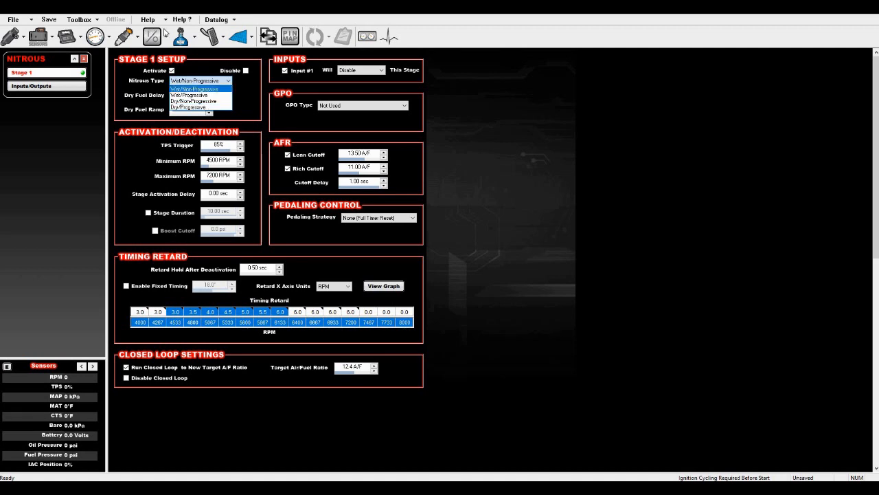
left_click(117, 37)
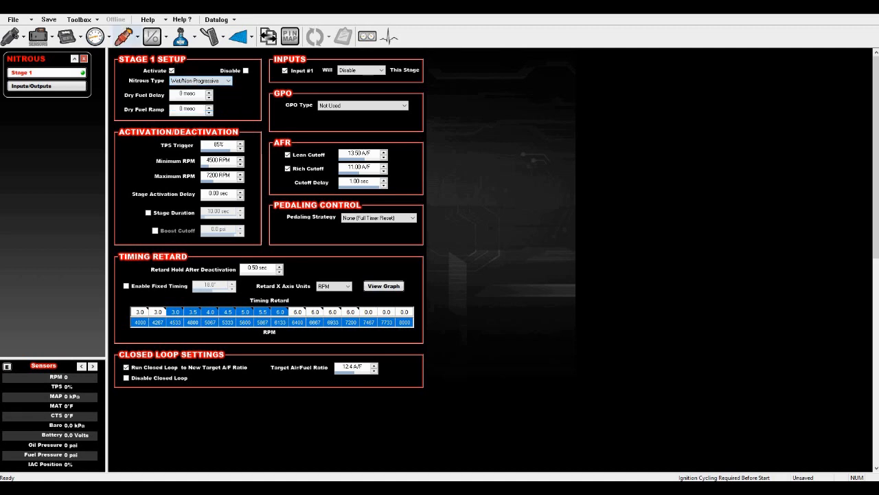
left_click(97, 20)
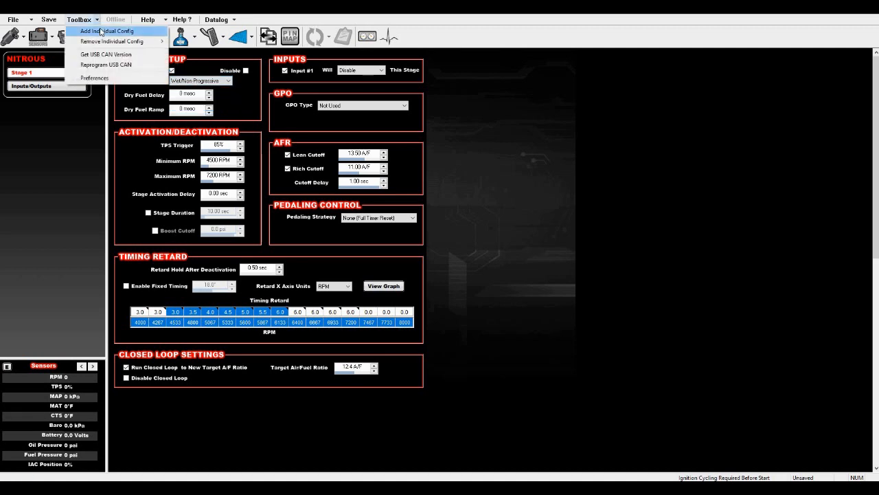
left_click(101, 31)
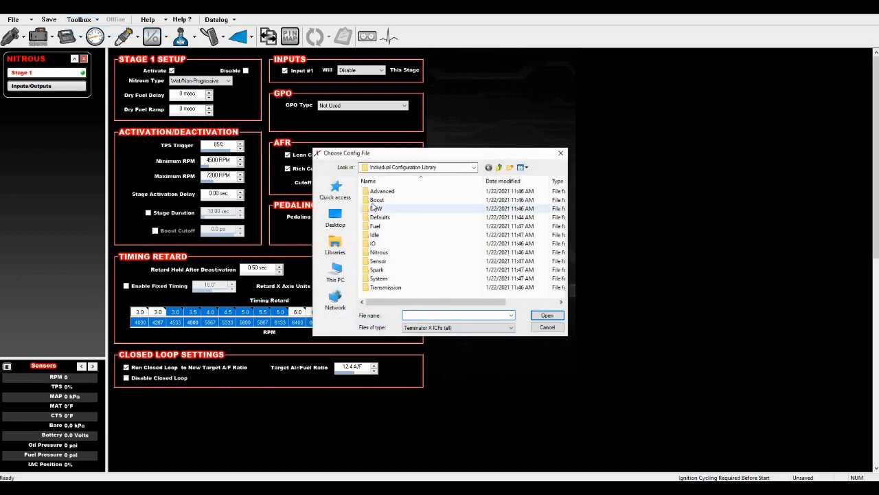
double_click(377, 200)
double_click(378, 193)
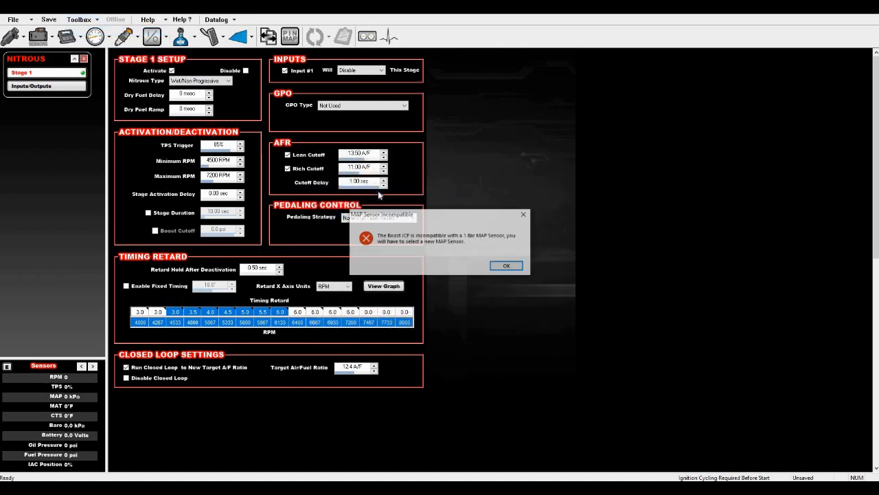
left_click(501, 265)
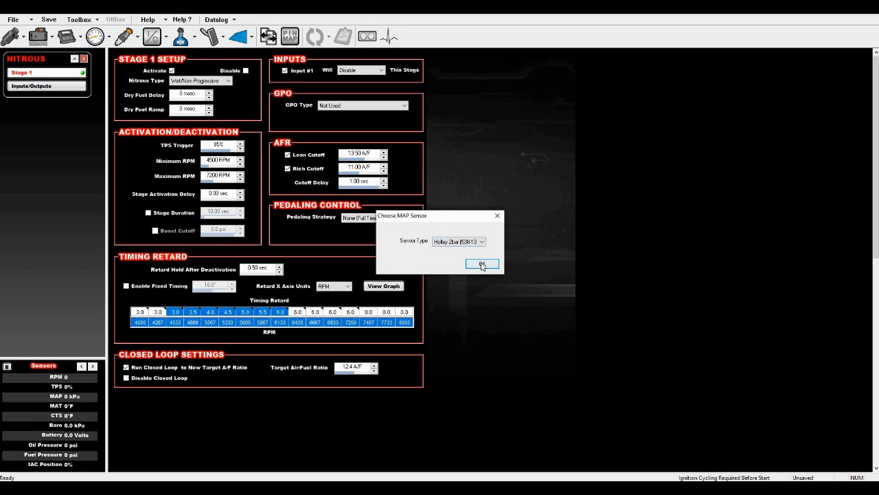
left_click(481, 263)
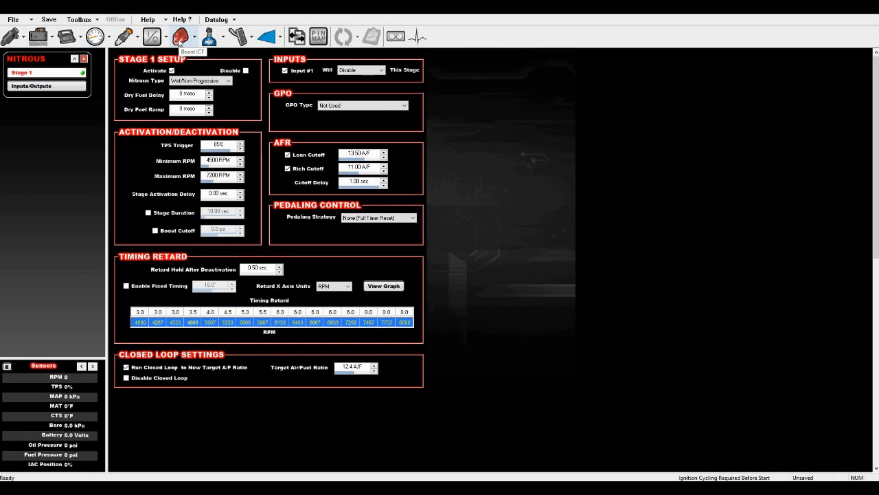
- Enable the Boost Cutoff in the Stage 1 activation/deactivation settings
left_click(155, 232)
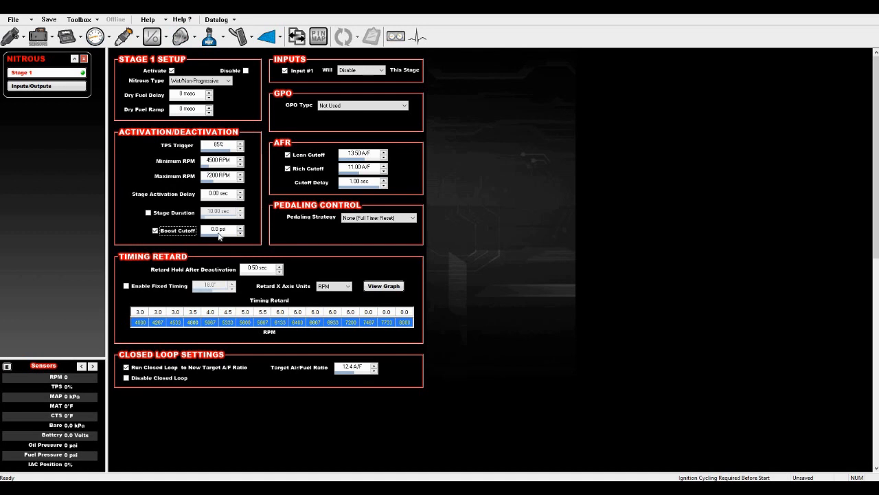